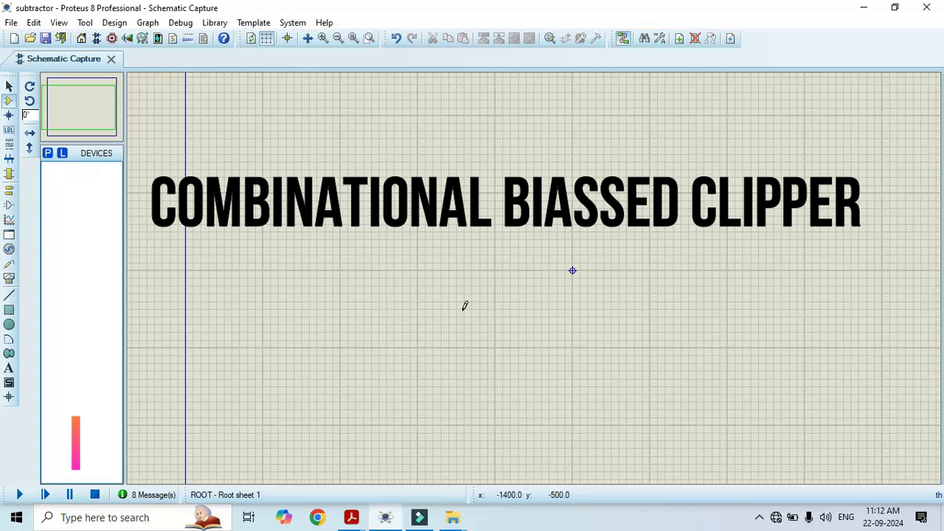
Switch to AE Journal GPW.pdf in Acrobat and examine the hand-drawn clipper circuit and its input and output waveforms.
click(351, 517)
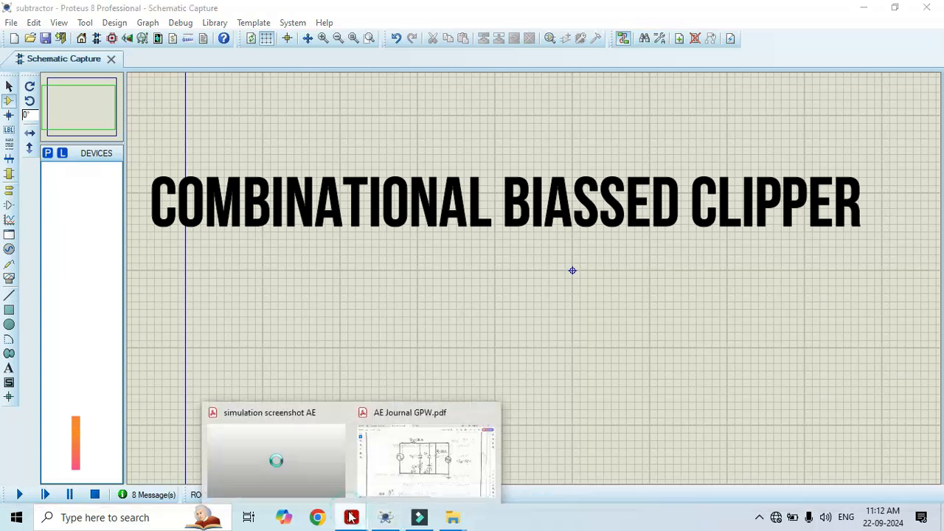
click(392, 483)
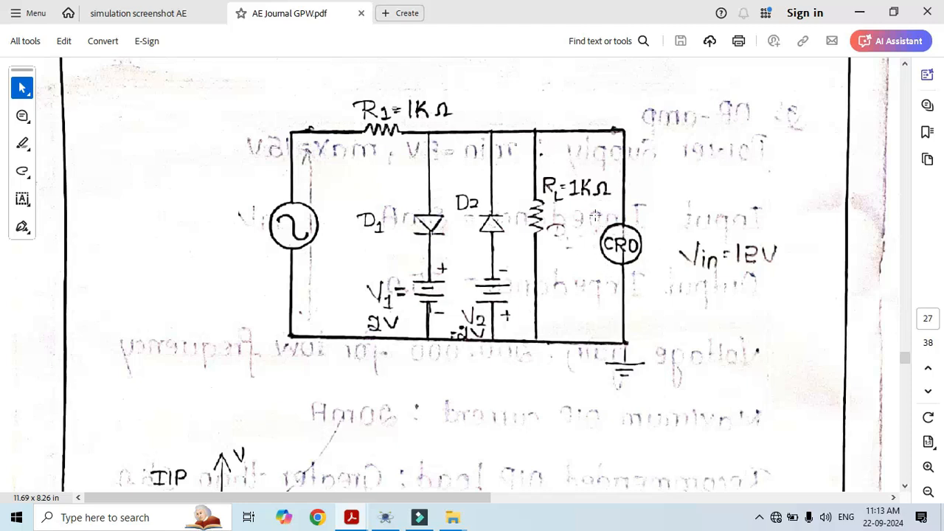
scroll(596, 215, down, 5)
scroll(596, 215, down, 4)
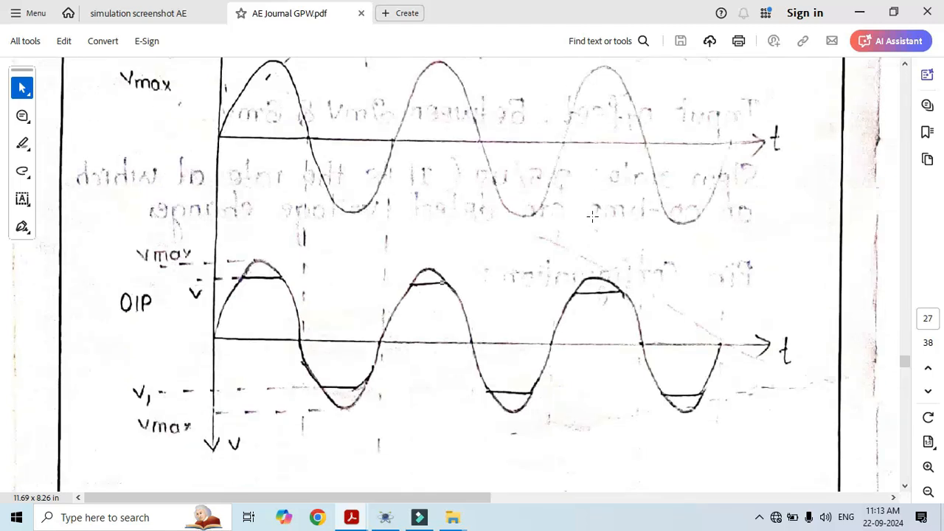
scroll(593, 216, up, 4)
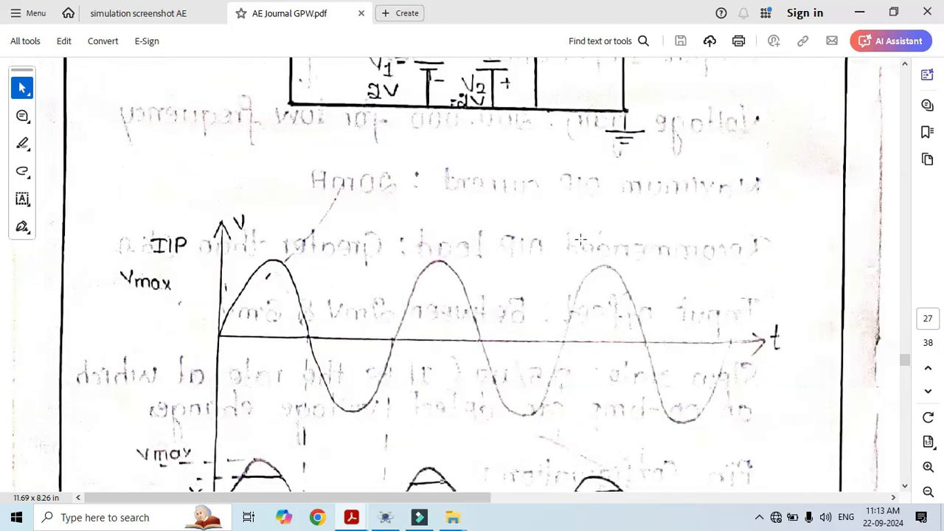
scroll(581, 238, down, 2)
scroll(581, 238, up, 6)
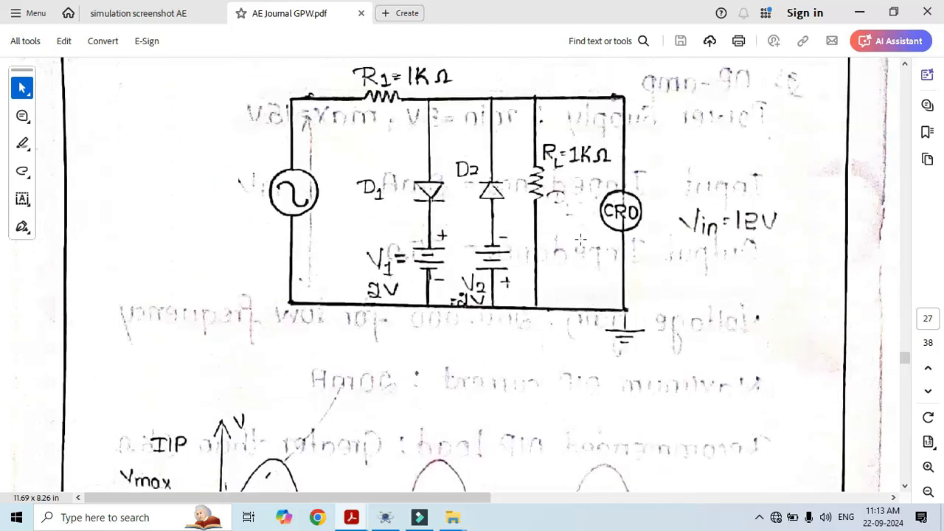
scroll(581, 239, up, 1)
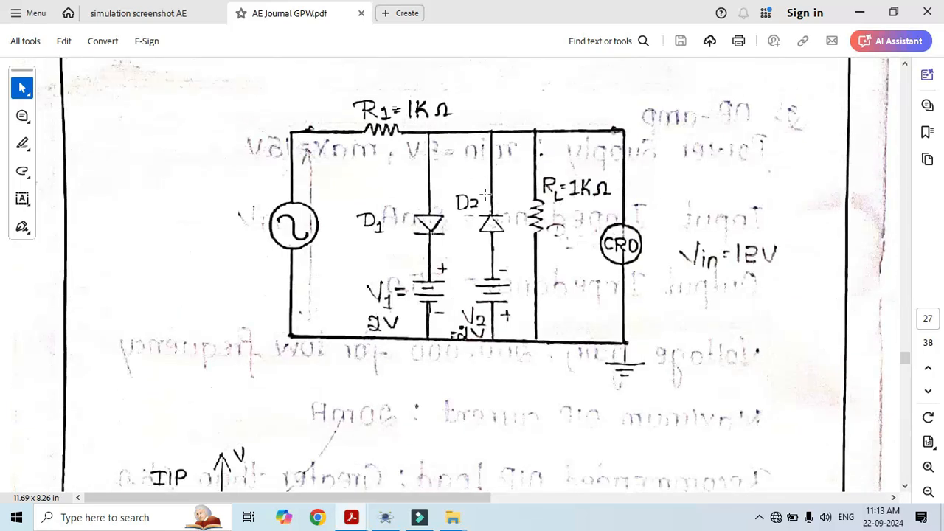
Switch back to Proteus, search the device library for "diode" and add the generic DIODE from the DEVICE library.
click(385, 517)
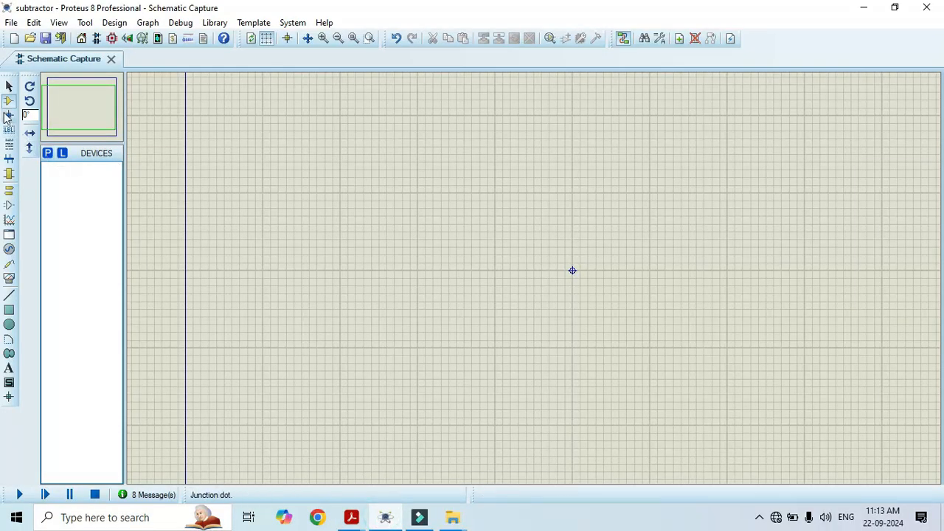
click(7, 101)
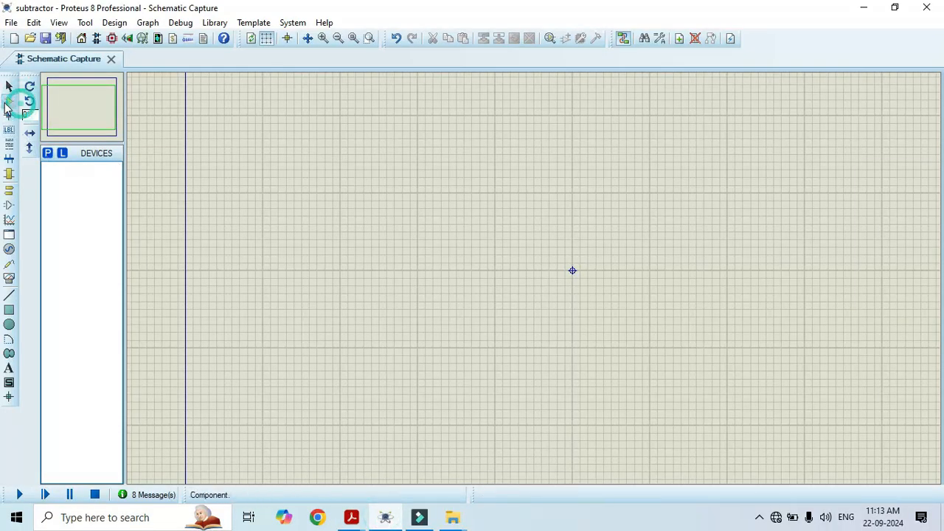
click(48, 153)
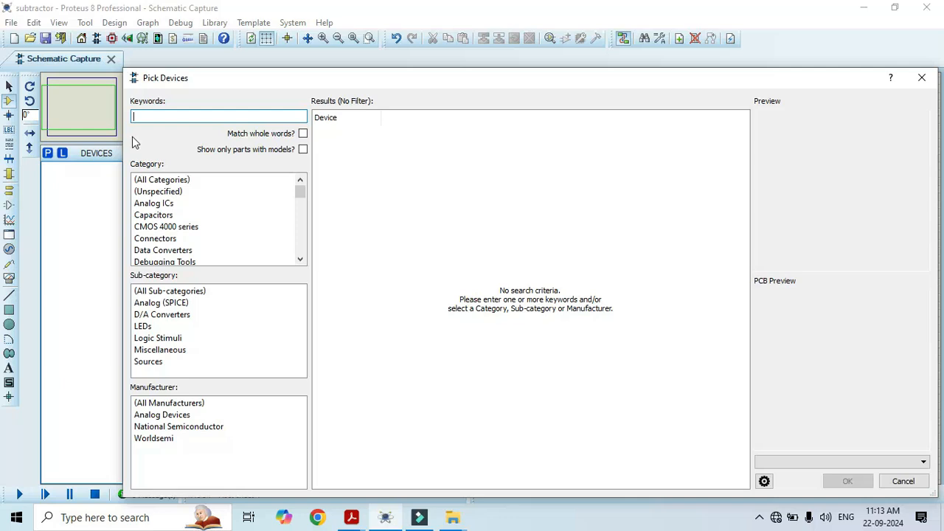
text(diode)
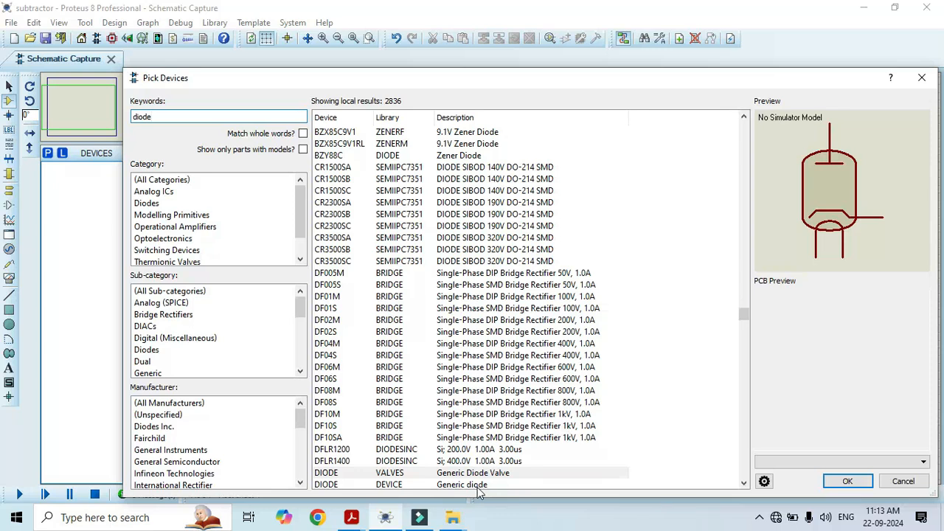
scroll(507, 435, down, 1)
click(508, 438)
click(470, 450)
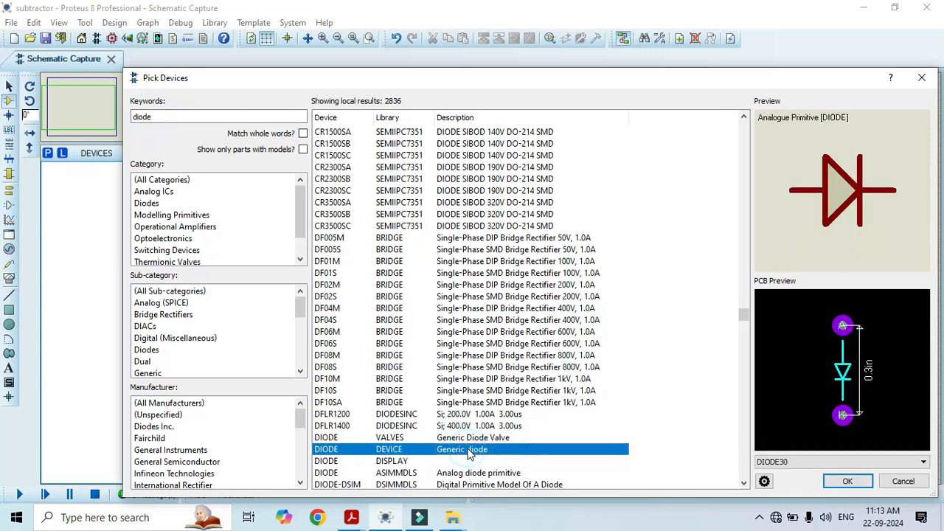
double_click(462, 449)
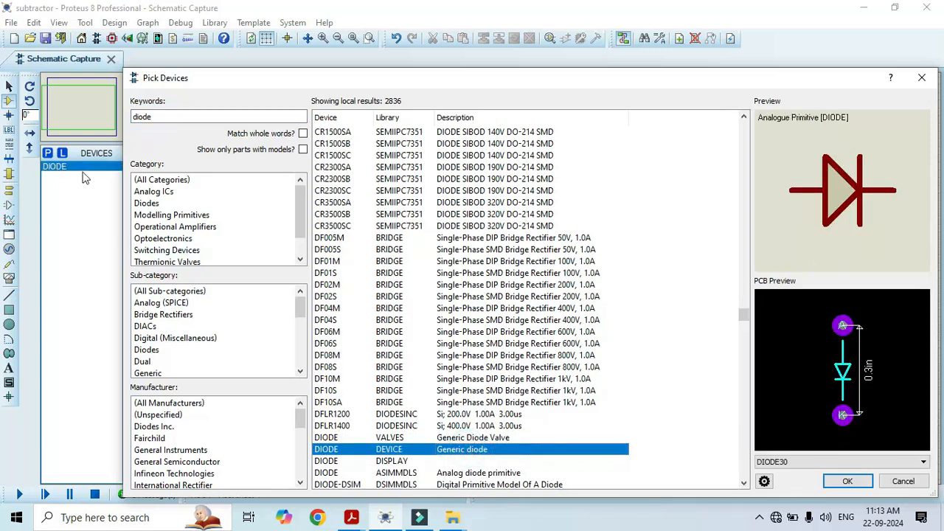
Search the device library for "resistor" and add the generic resistor RES to the device list.
double_click(181, 117)
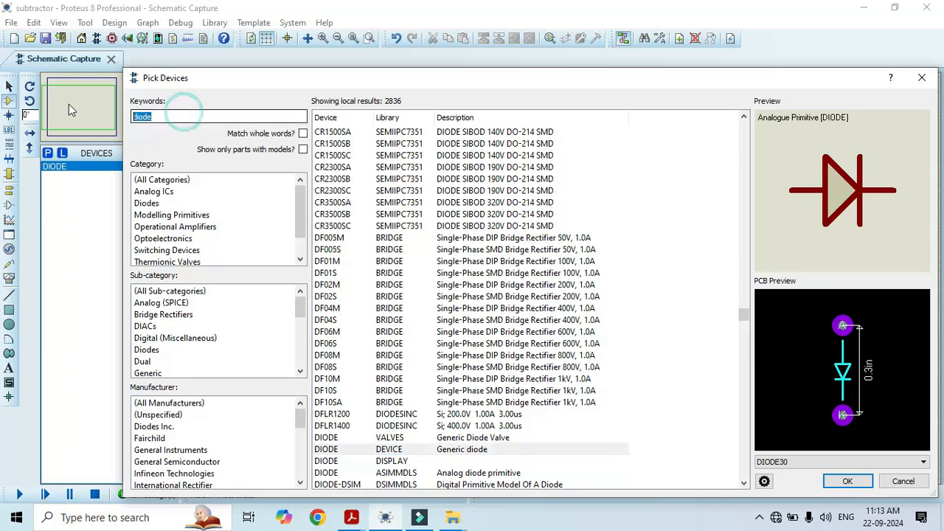
text(re)
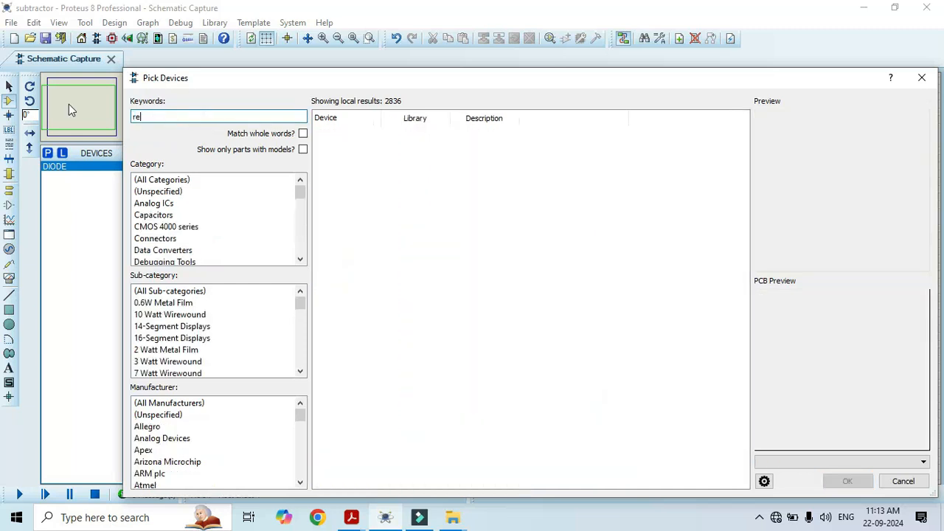
text(sistor)
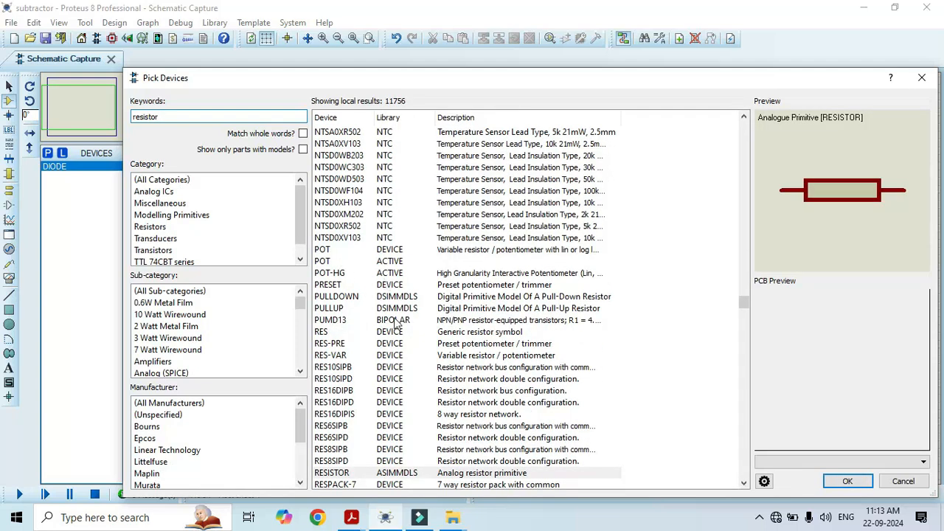
click(469, 333)
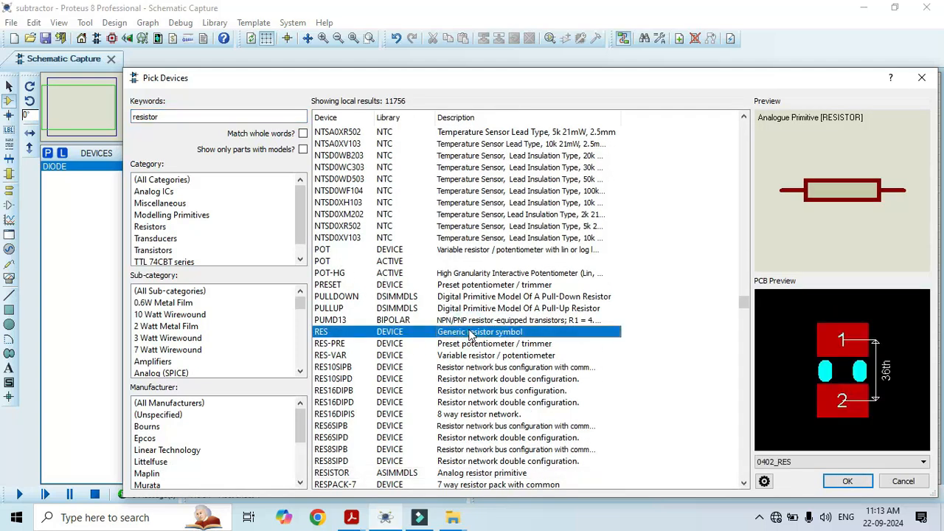
double_click(471, 337)
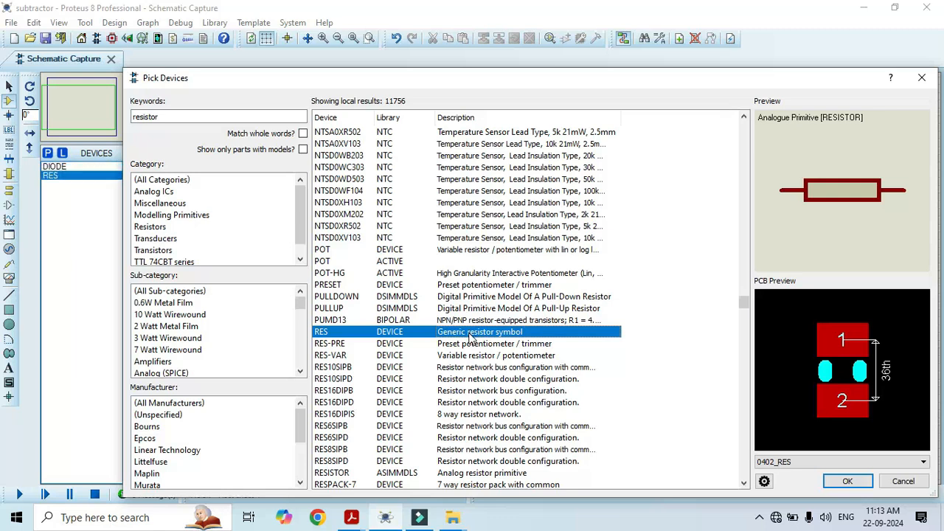
Search the device library for "transformer" and add the simple transformer TRAN-2P2S to the device list.
drag(166, 118, 88, 111)
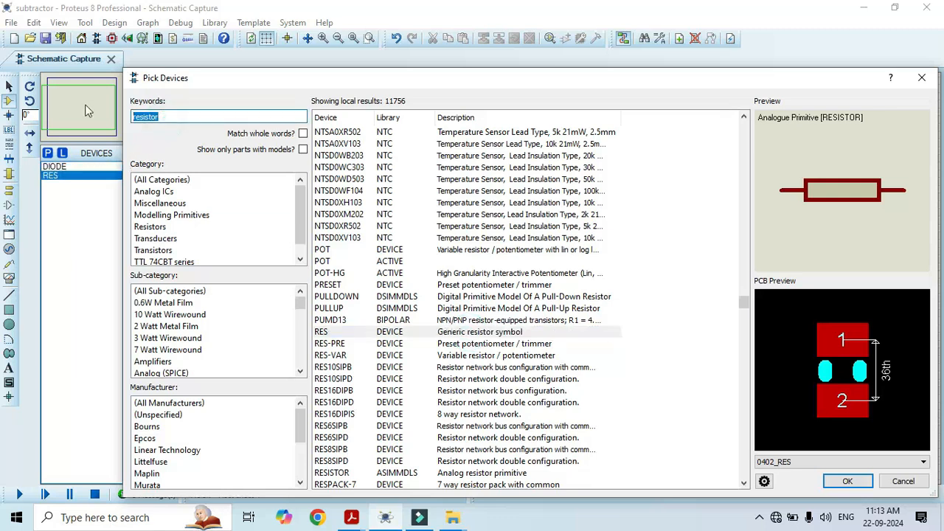
text(transformer)
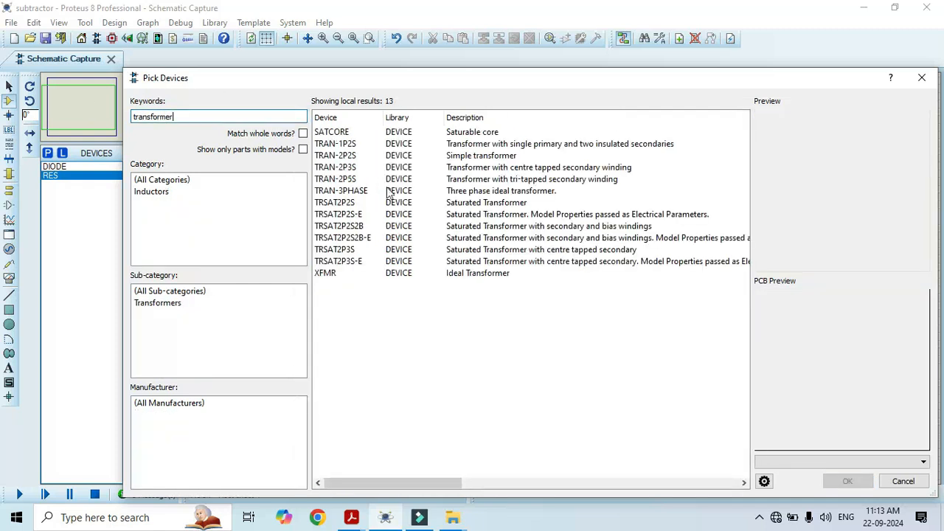
click(467, 158)
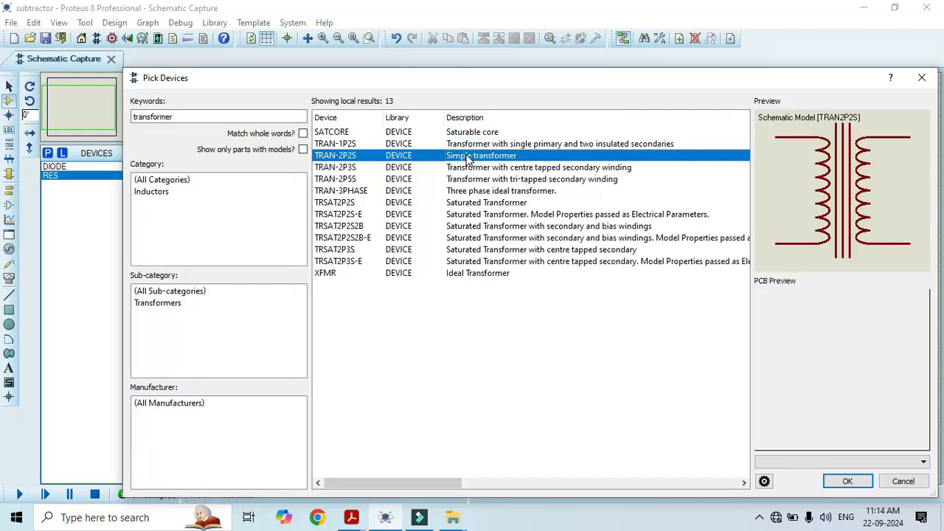
double_click(467, 158)
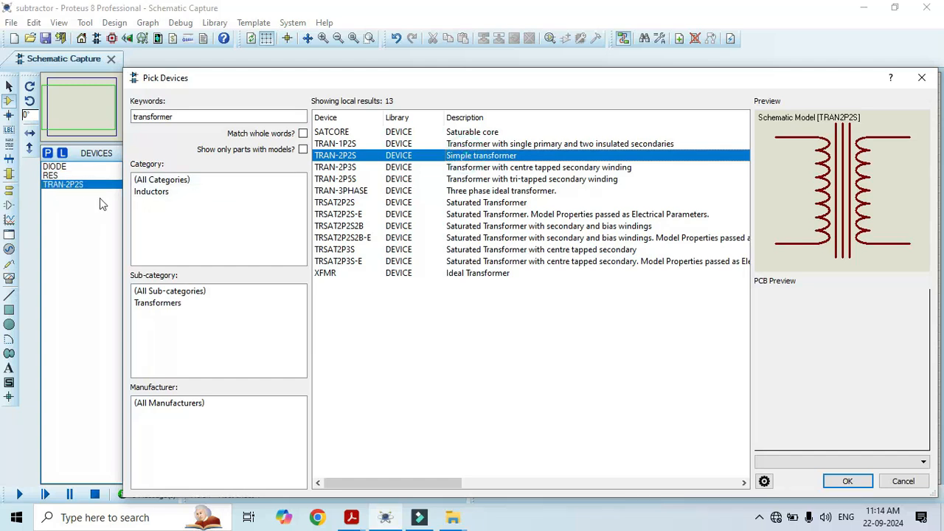
Search the device library for "dc source" and add the DC voltage source VSOURCE to the device list.
click(201, 118)
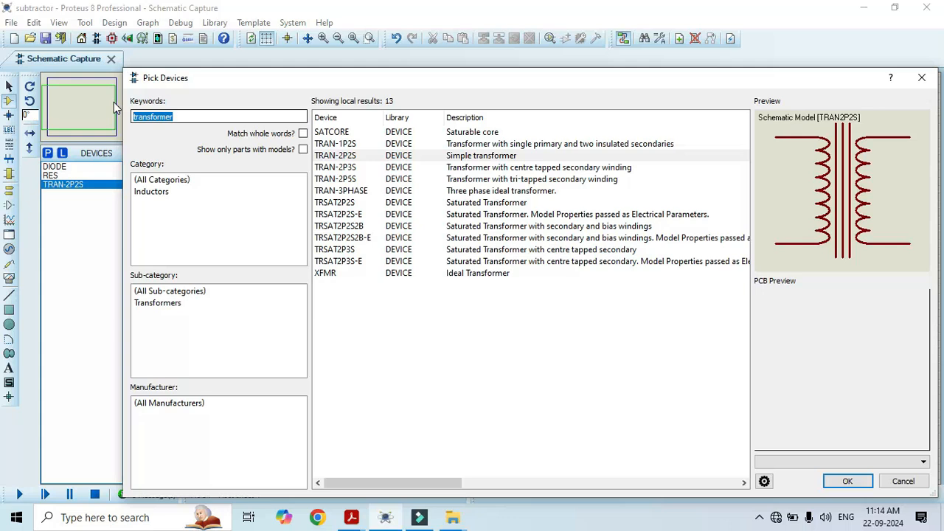
text(dc sp)
key(BackSpace)
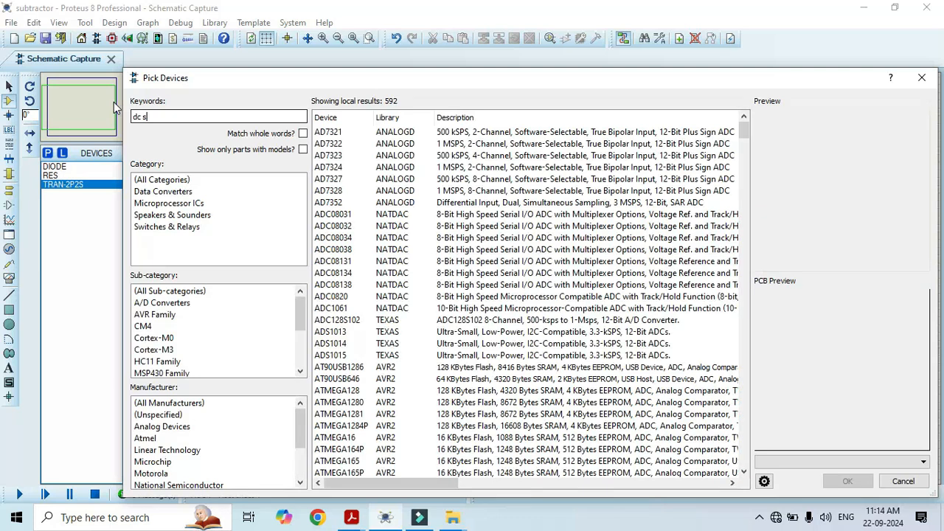
text(ource)
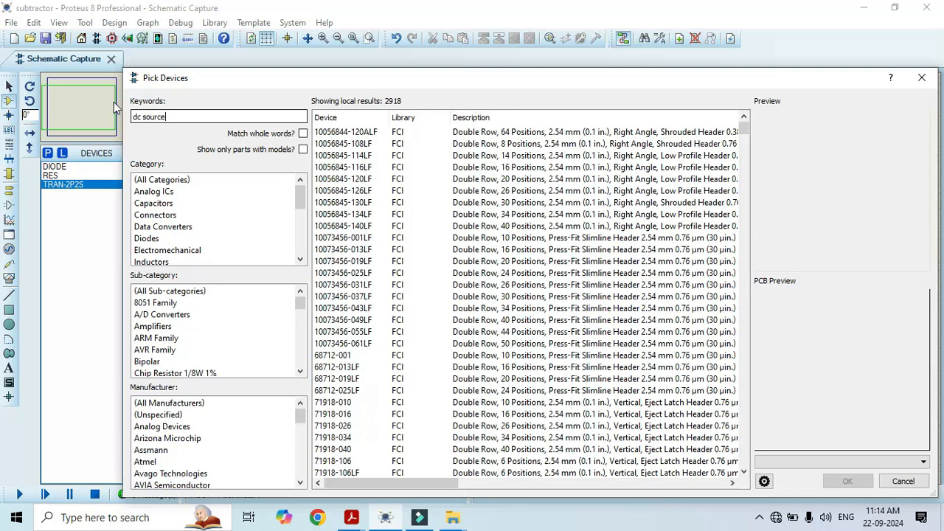
click(416, 157)
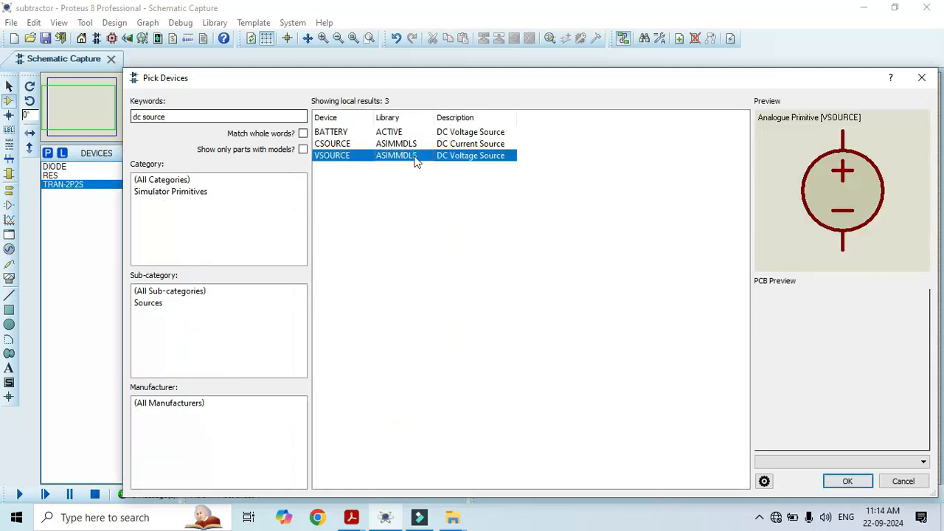
double_click(415, 157)
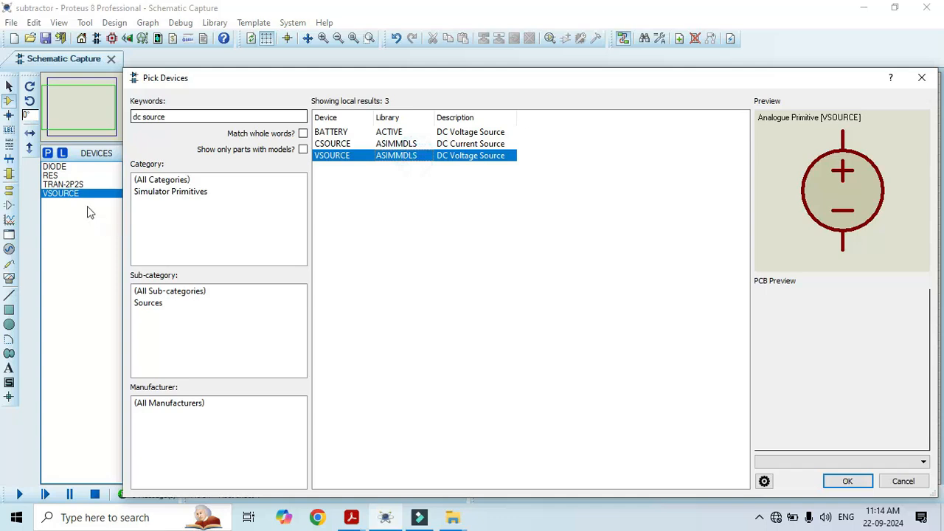
Search for "ac source", add the animated AC voltage source ALTERNATOR to the device list and finish picking devices.
click(189, 118)
text(ac)
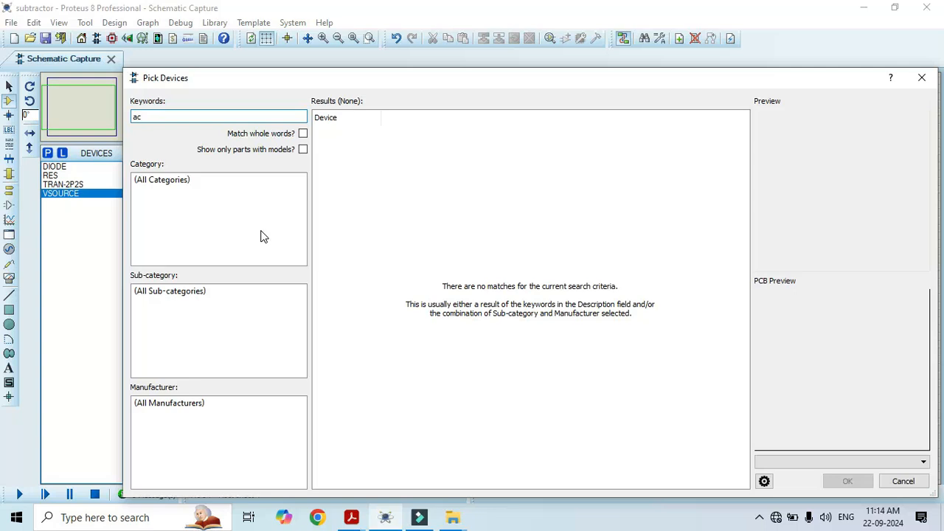
text(source)
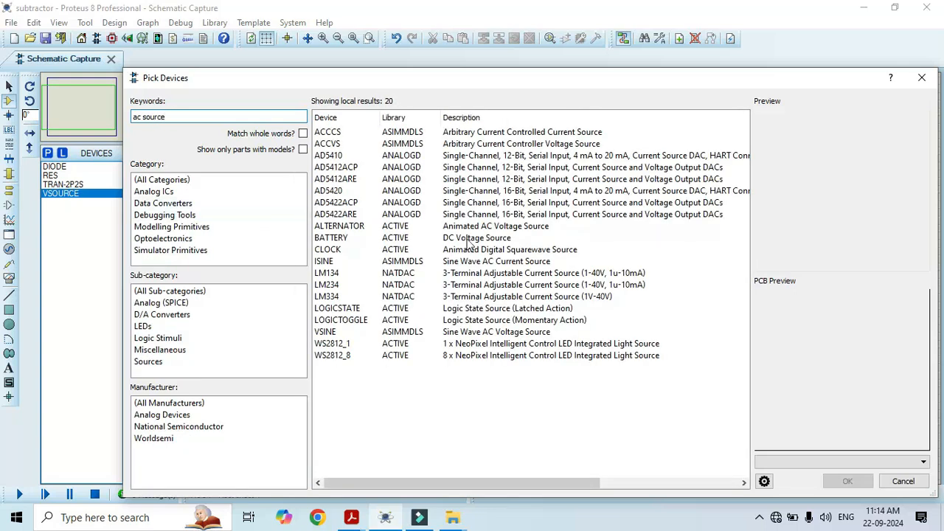
click(486, 228)
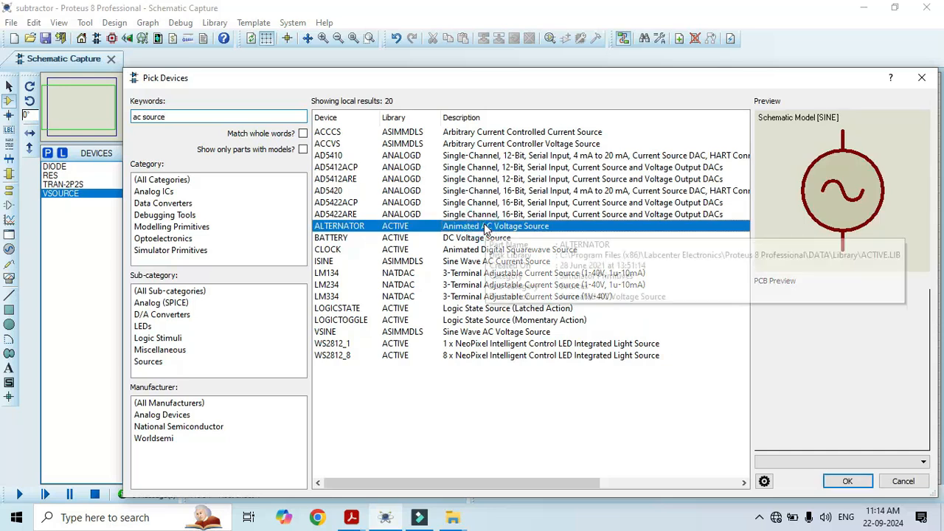
double_click(485, 228)
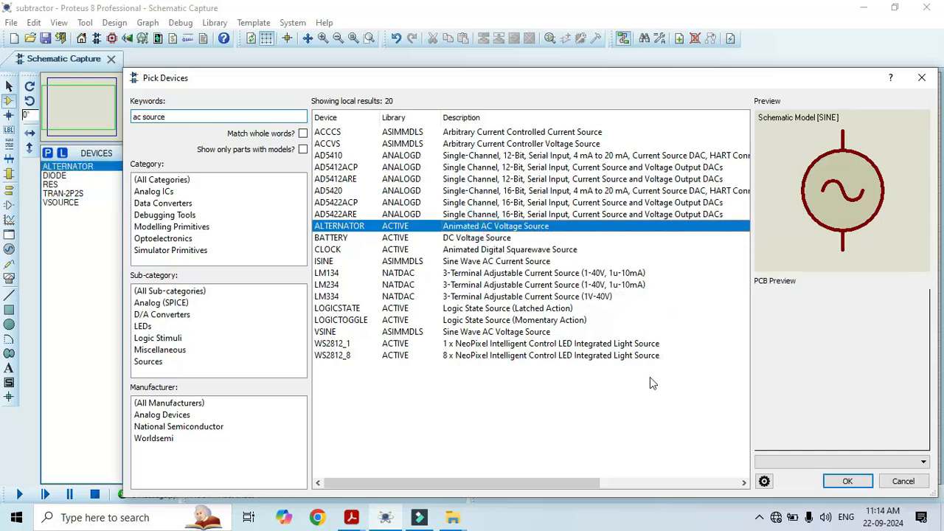
click(845, 481)
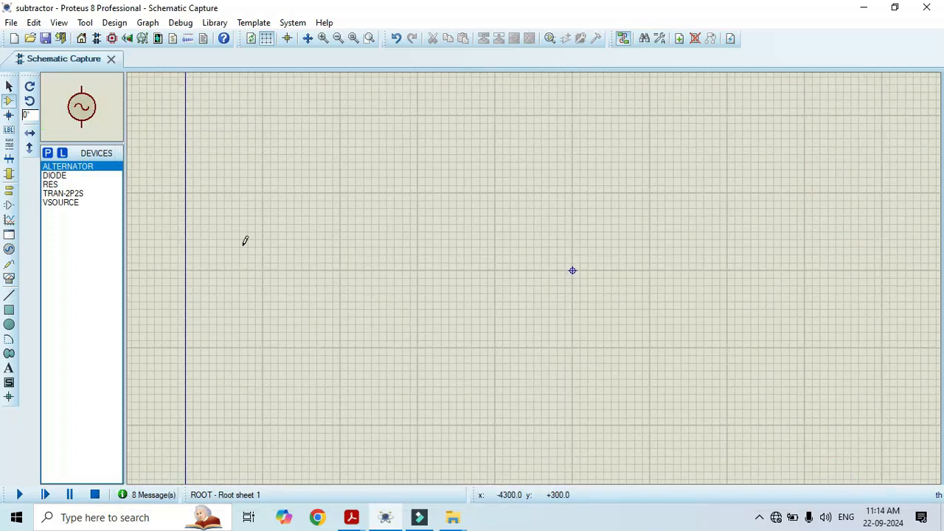
click(52, 177)
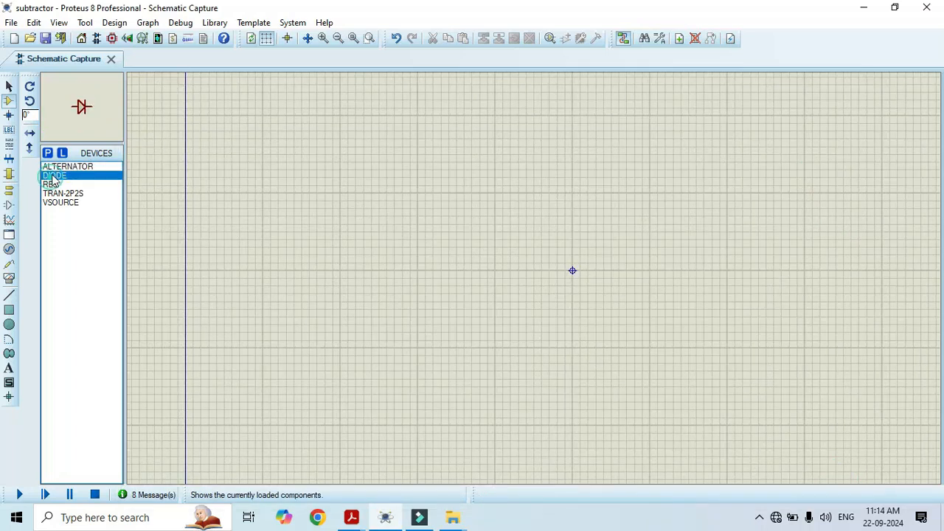
click(379, 171)
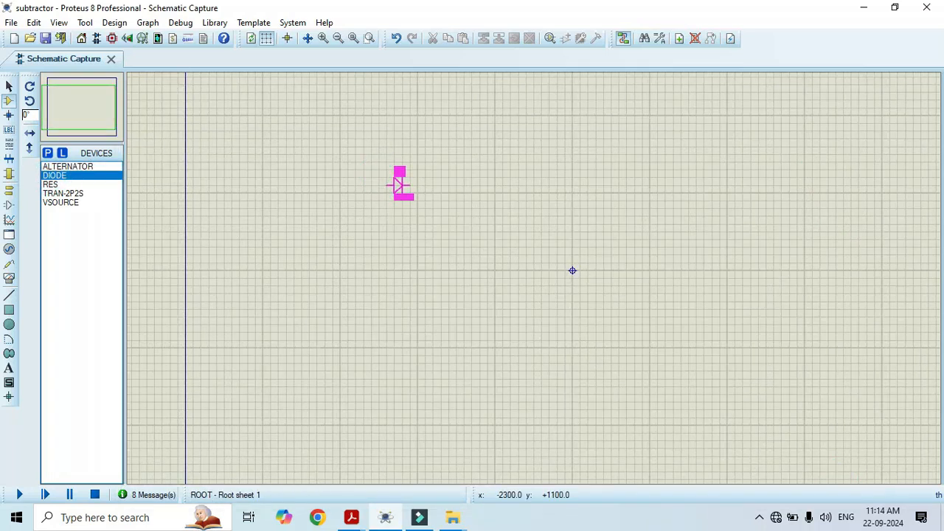
scroll(394, 192, up, 1)
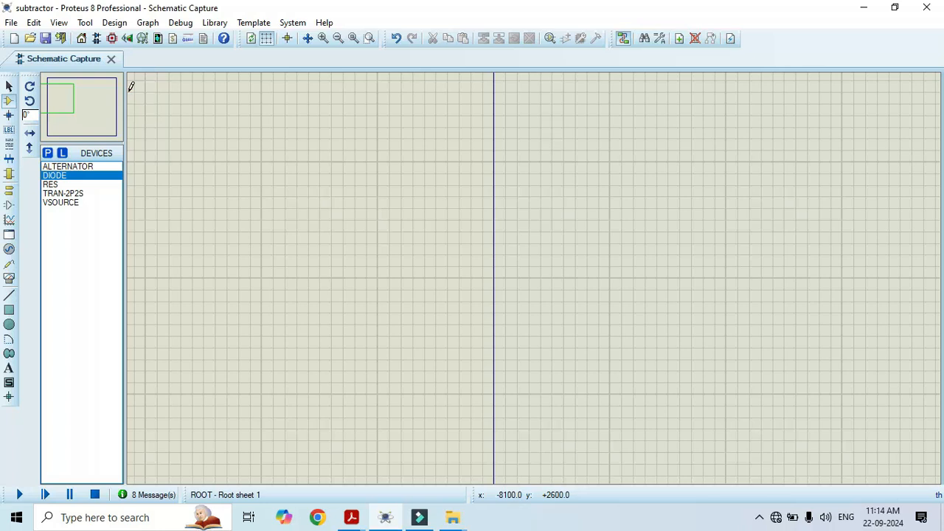
click(9, 87)
click(68, 105)
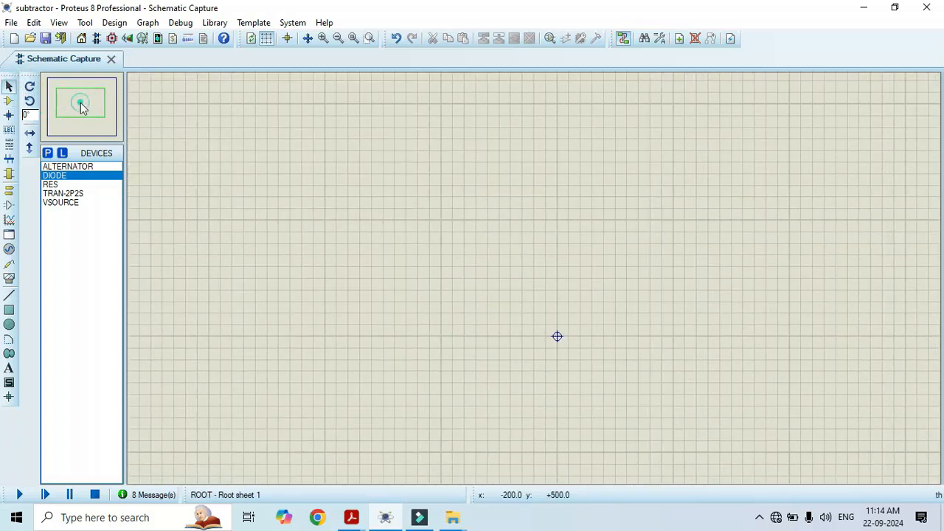
Place two DIODE components side by side near the middle of the schematic sheet.
click(53, 176)
click(530, 265)
click(647, 266)
Rotate diode D1 anti-clockwise three times so that it points downward.
drag(475, 220, 568, 325)
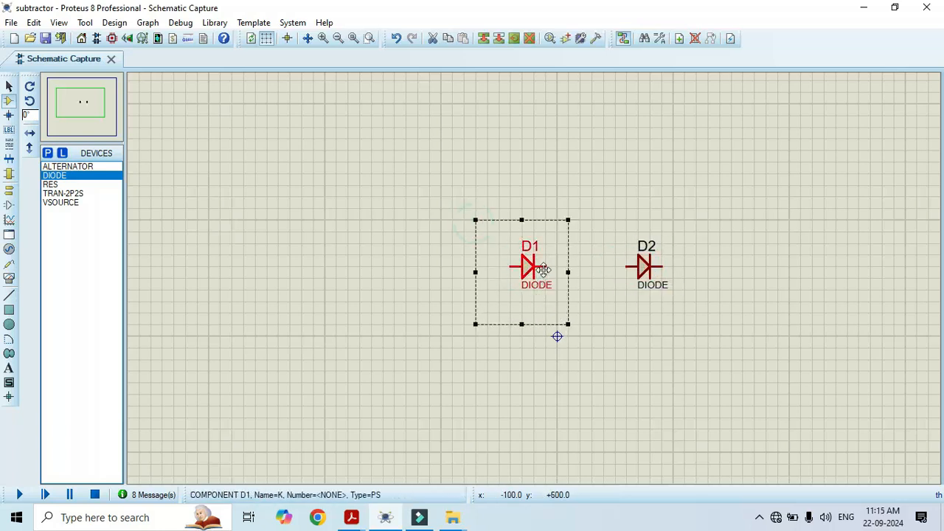
right_click(544, 270)
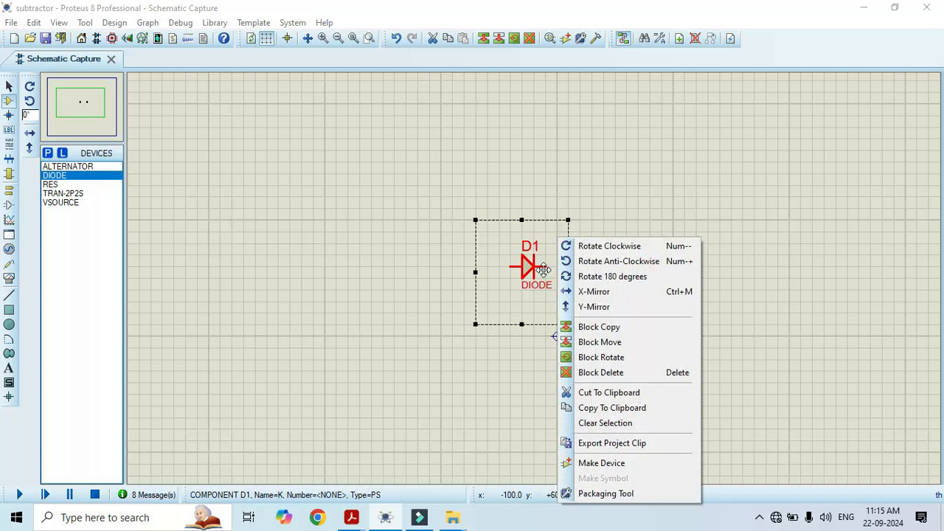
click(626, 261)
right_click(543, 268)
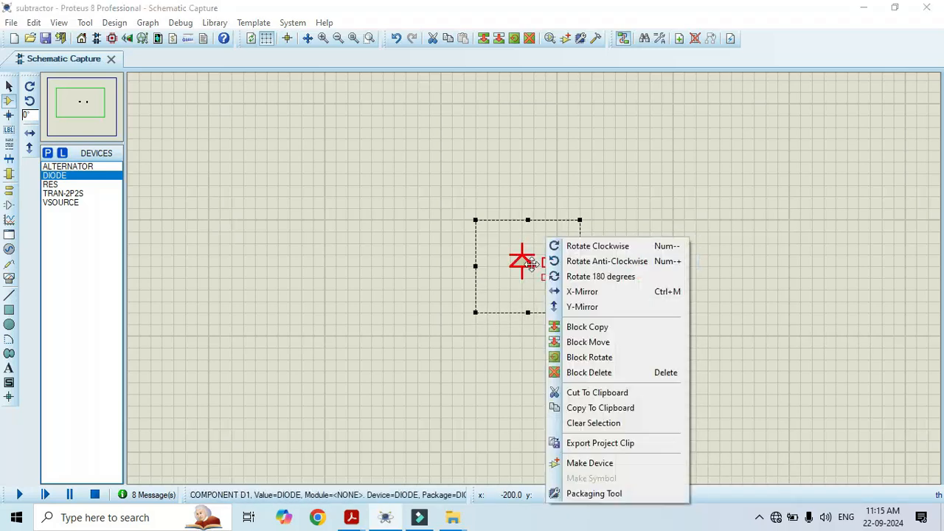
click(593, 260)
right_click(544, 268)
click(590, 260)
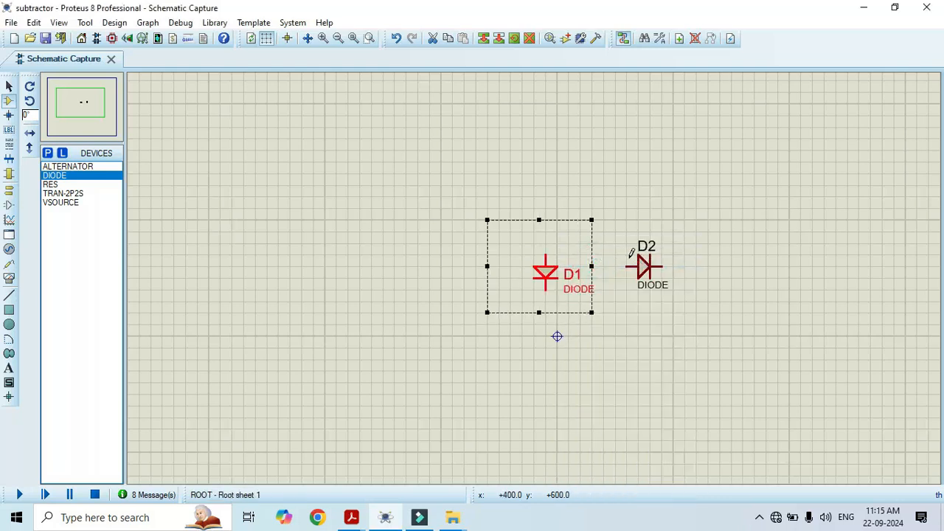
Rotate diode D2 clockwise twice so that it points back toward D1.
right_click(643, 271)
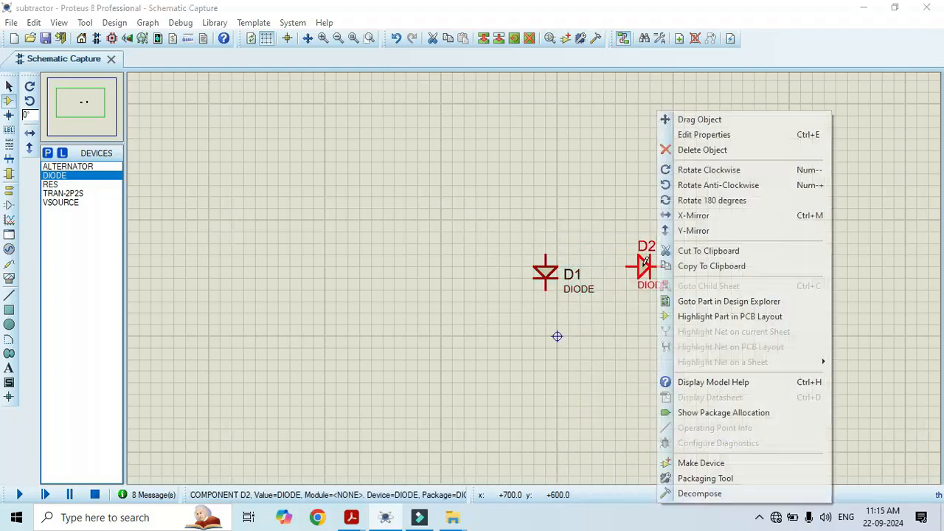
click(711, 172)
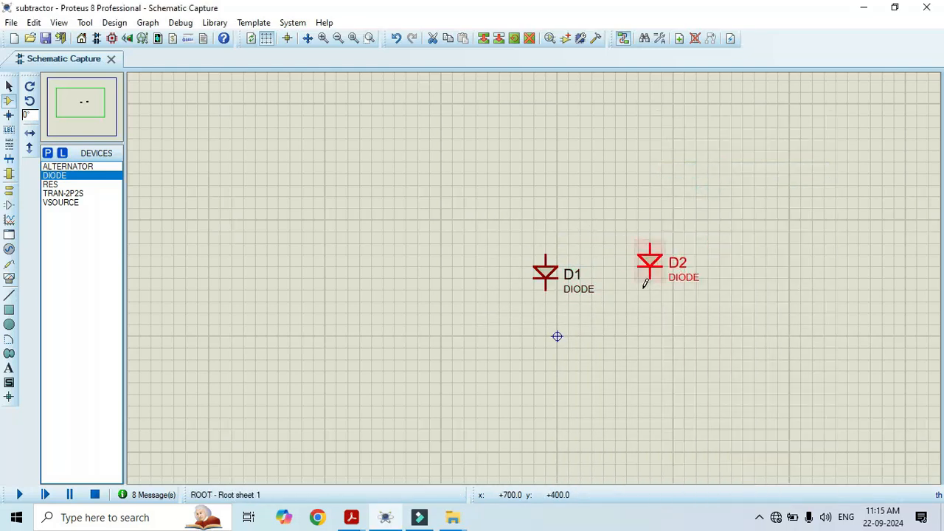
right_click(650, 262)
click(718, 174)
right_click(661, 264)
double_click(652, 267)
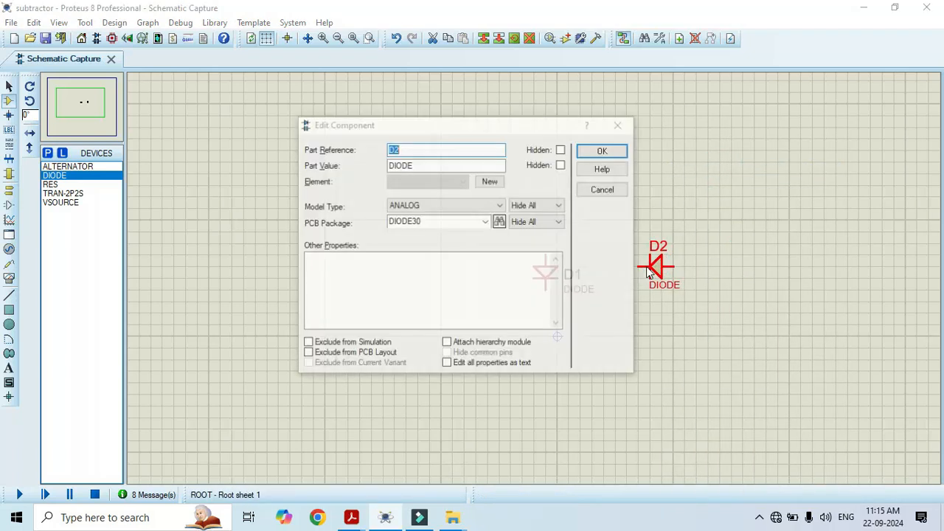
click(620, 127)
Rotate diode D2 clockwise once more so that it points upward, and move it level with D1.
drag(696, 172, 639, 313)
right_click(651, 267)
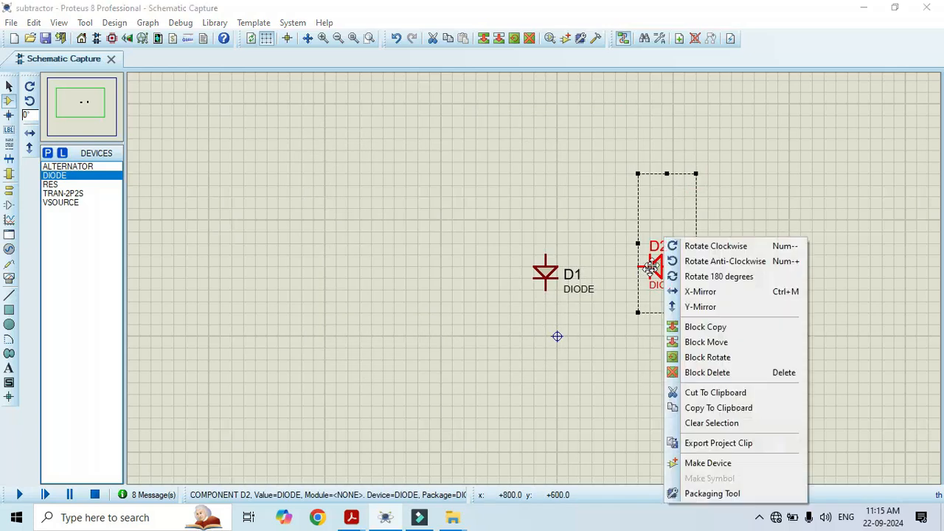
click(696, 245)
click(675, 305)
click(649, 241)
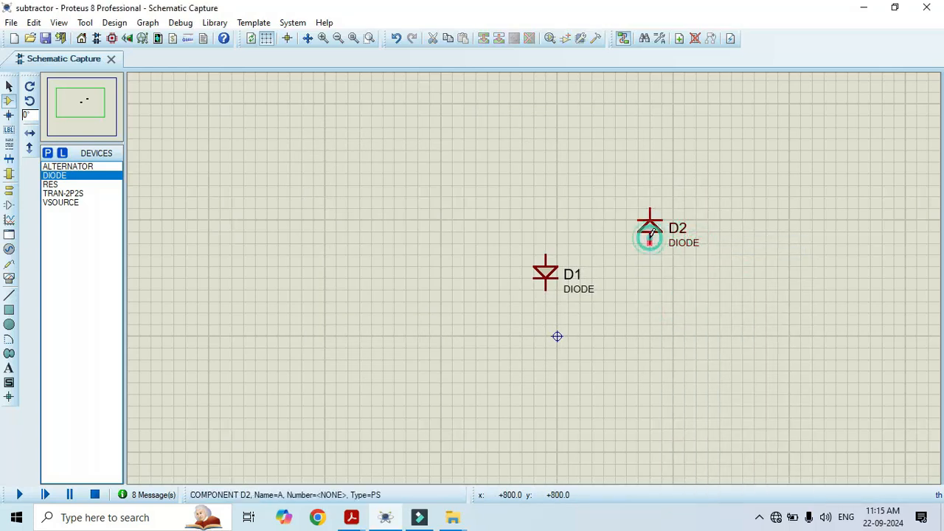
key(Escape)
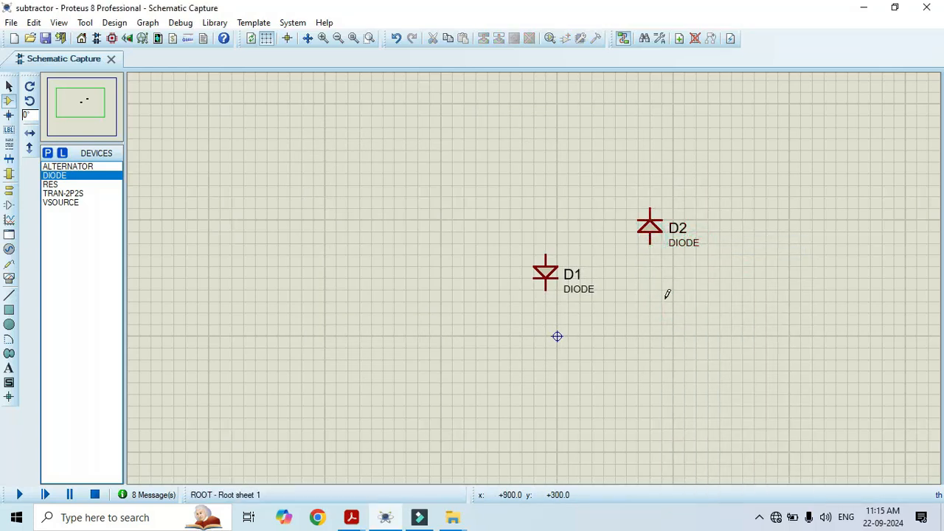
drag(611, 185, 706, 271)
drag(649, 226, 662, 274)
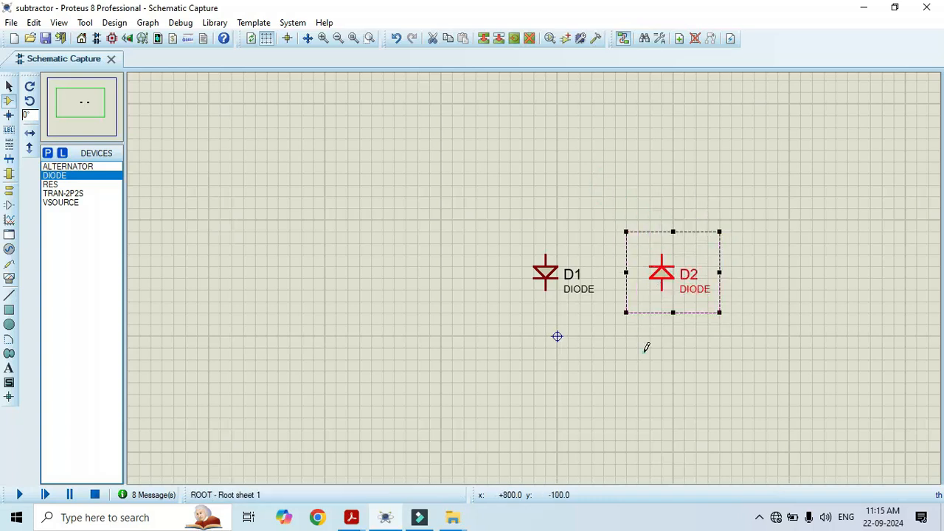
Place a horizontal RES resistor to the left of diode D1, slightly above it.
click(52, 185)
click(414, 246)
click(412, 244)
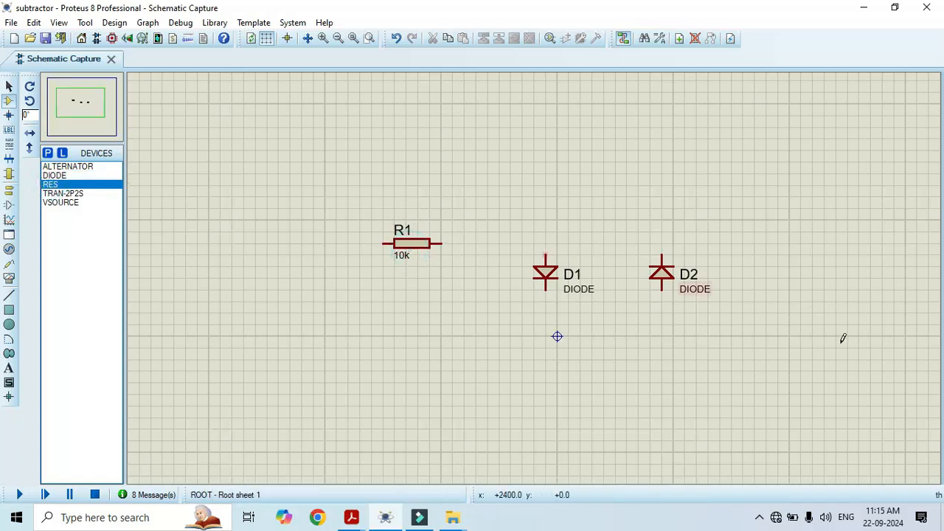
Place a second RES resistor to the right of diode D2 and rotate it anti-clockwise to stand vertically.
click(781, 309)
click(775, 314)
drag(858, 279, 708, 359)
right_click(775, 318)
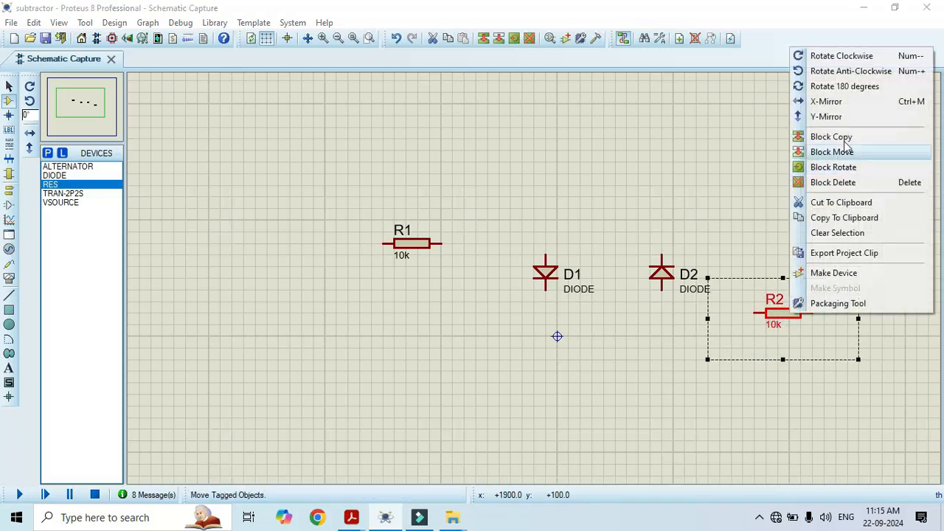
click(850, 70)
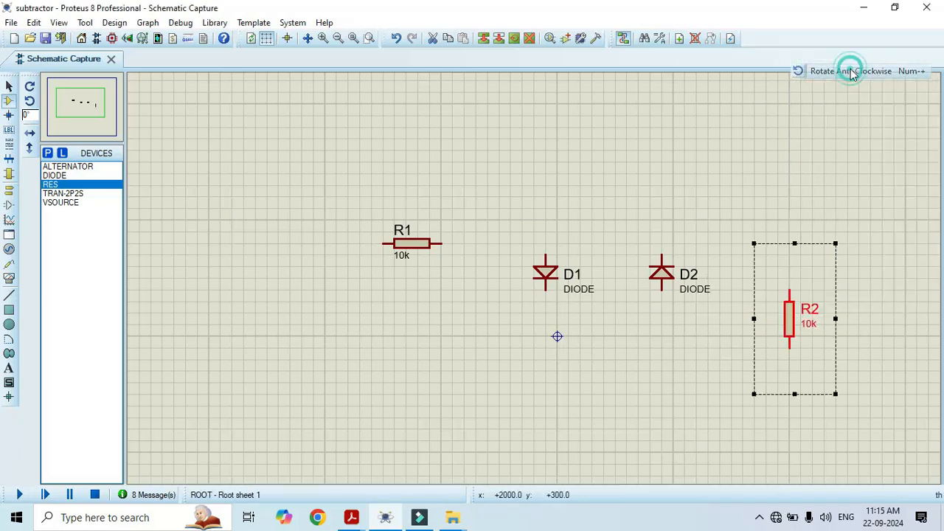
Set the part values of resistors R1 and R2 to 1k.
double_click(400, 255)
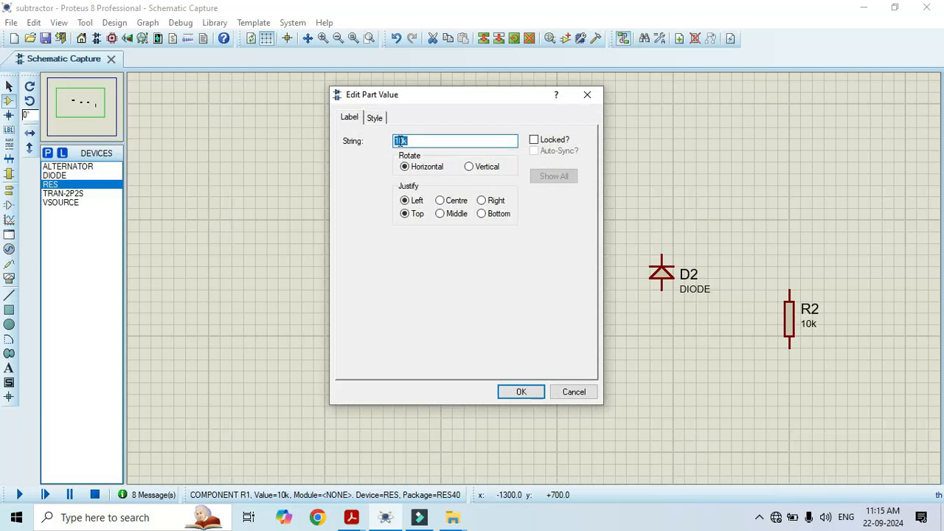
click(400, 142)
click(523, 396)
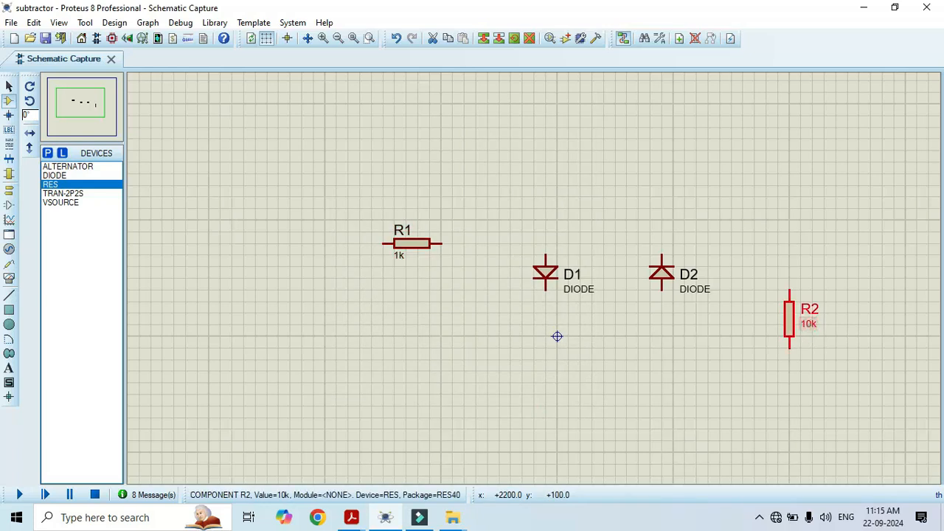
click(809, 324)
click(402, 141)
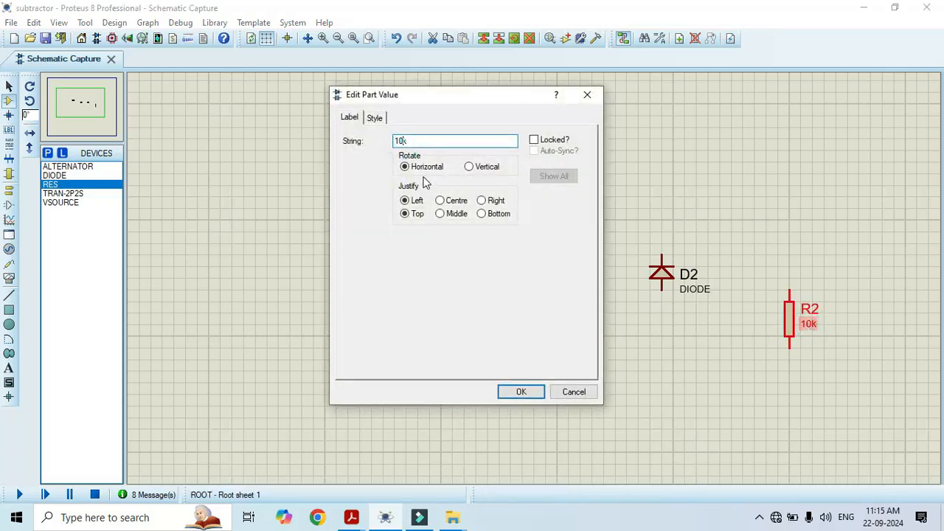
click(522, 393)
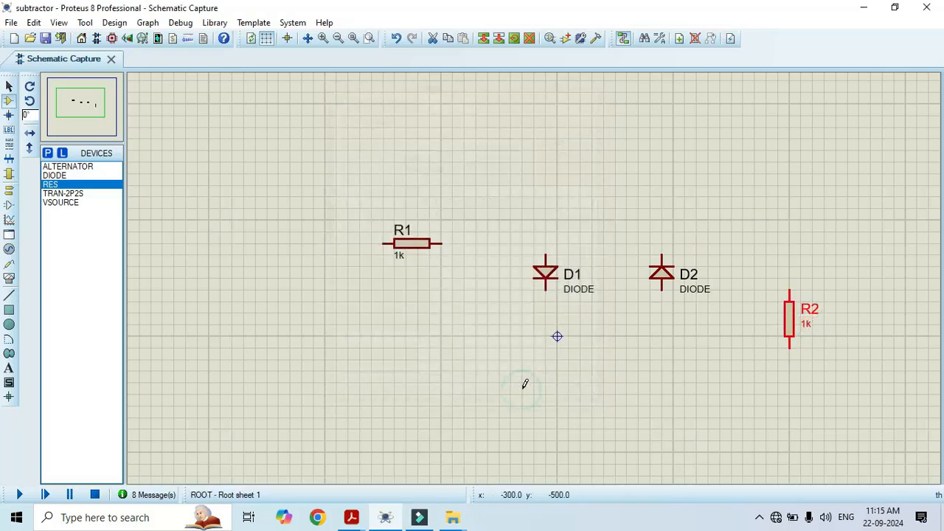
Place two VSOURCE DC sources, one below diode D1 and one below diode D2.
click(63, 202)
click(546, 367)
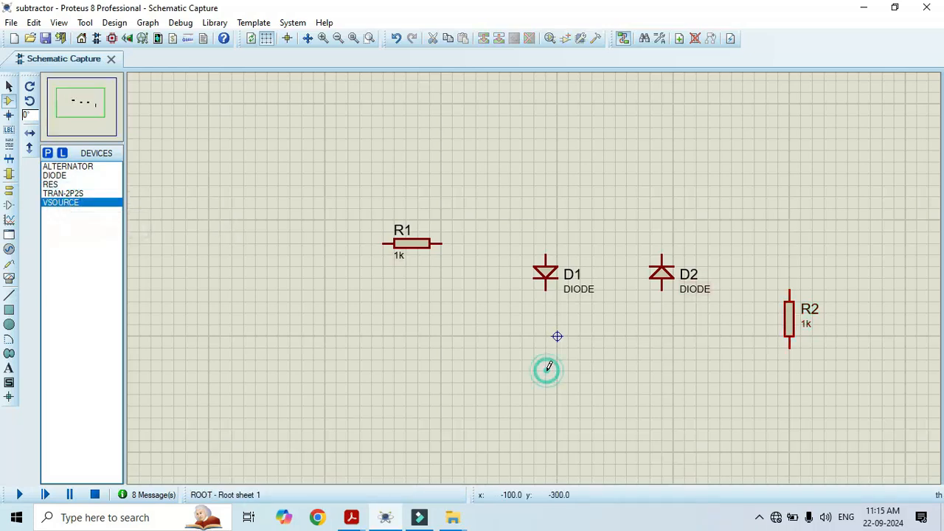
click(654, 357)
click(663, 351)
Rotate source V2 anti-clockwise twice so its negative terminal faces up, and position it under diode D2.
drag(637, 326, 720, 428)
right_click(688, 385)
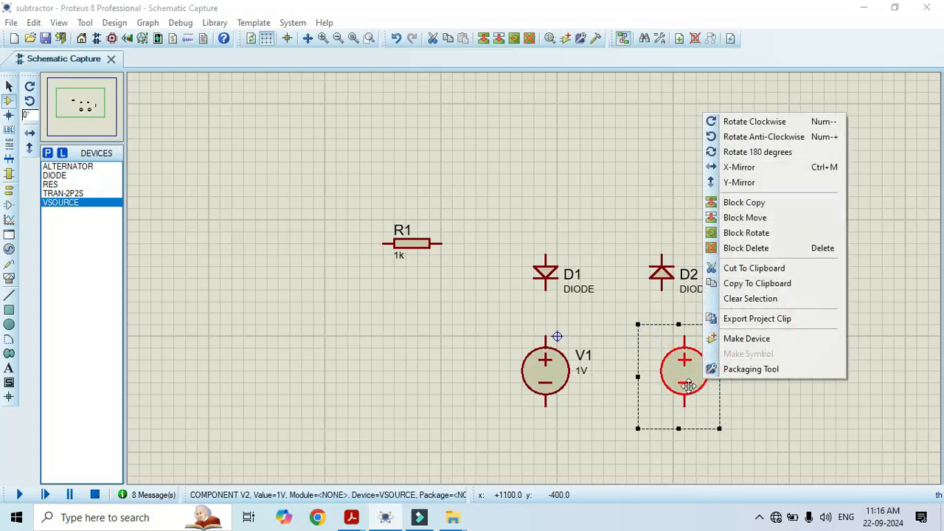
click(771, 143)
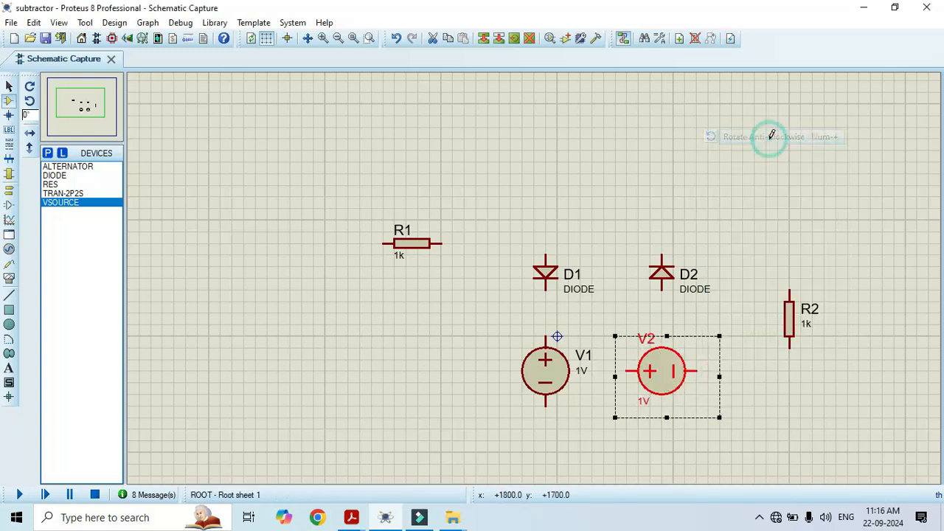
right_click(672, 363)
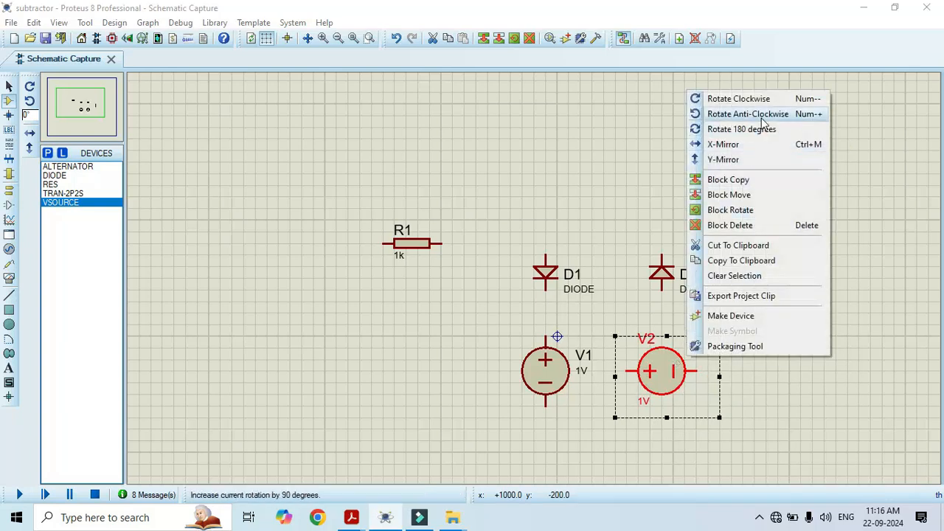
click(738, 114)
drag(671, 399, 682, 377)
click(753, 394)
Wire the lower pin of D1 to V1's positive terminal and the lower pin of D2 to V2's negative terminal.
click(548, 291)
click(555, 335)
click(669, 292)
click(673, 337)
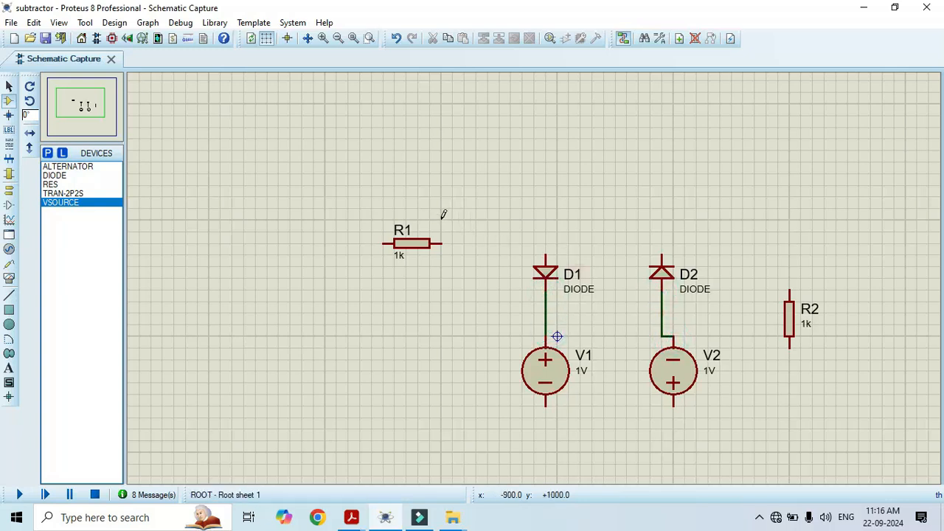
Wire R1's right end to the upper pins of diodes D1 and D2 and the top of resistor R2.
click(441, 243)
click(544, 251)
click(545, 244)
click(668, 248)
click(791, 290)
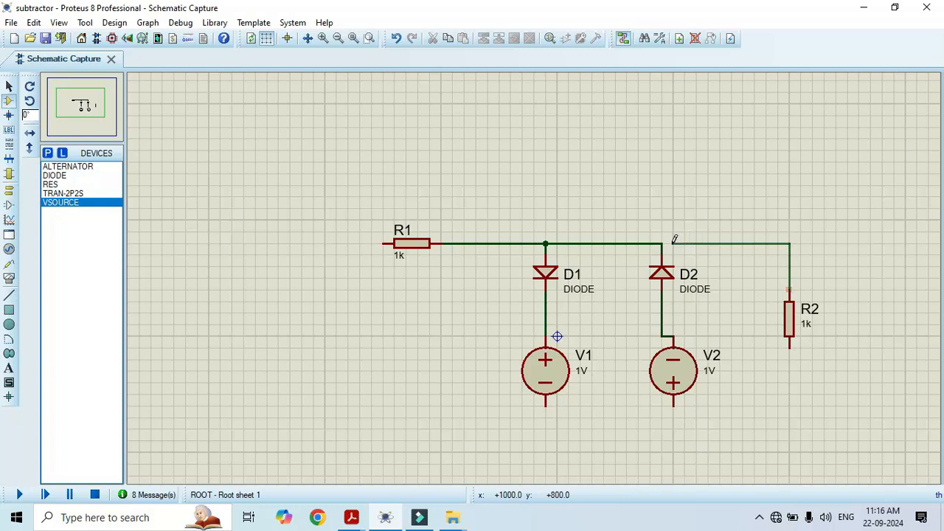
click(665, 243)
Wire the bottom ends of resistor R2 and sources V2 and V1 together as a common return line.
click(791, 347)
click(674, 405)
click(547, 405)
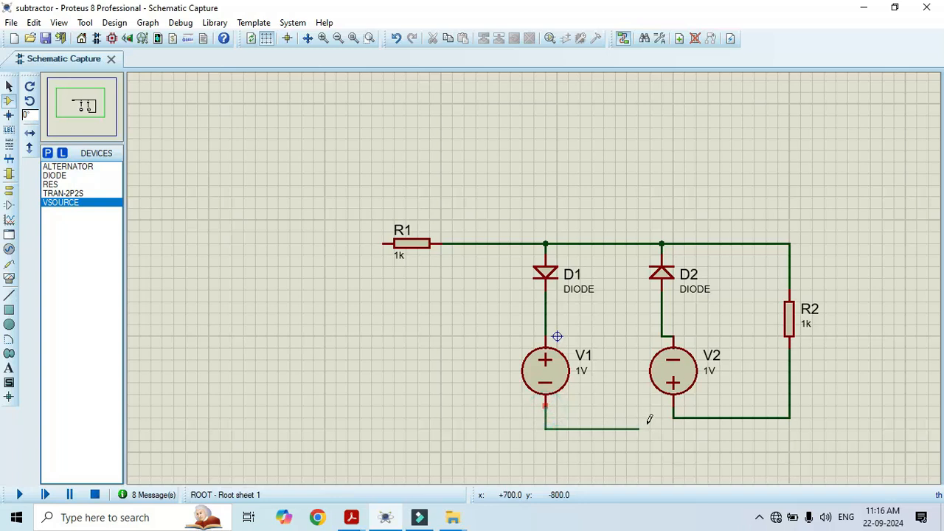
click(673, 418)
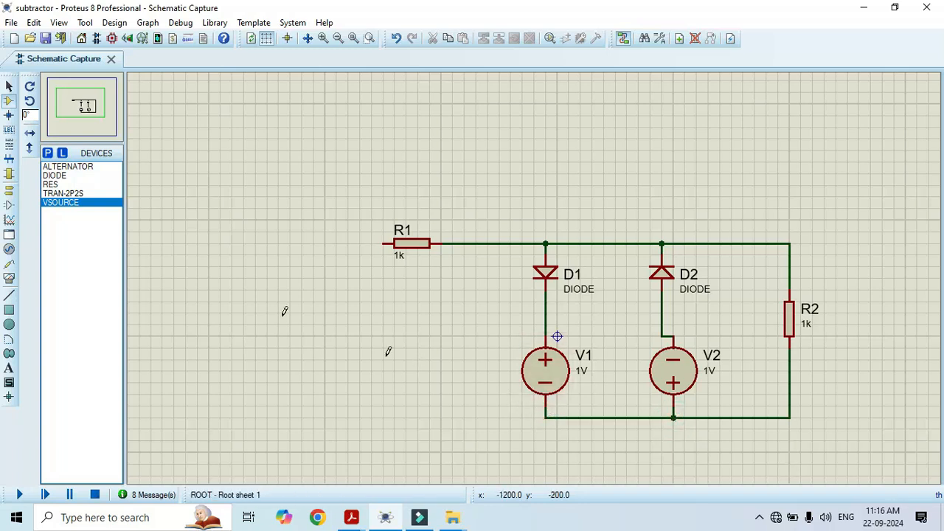
Place the TRAN-2P2S transformer left of R1 and wire its secondary to R1's free end and the bottom return line.
click(63, 193)
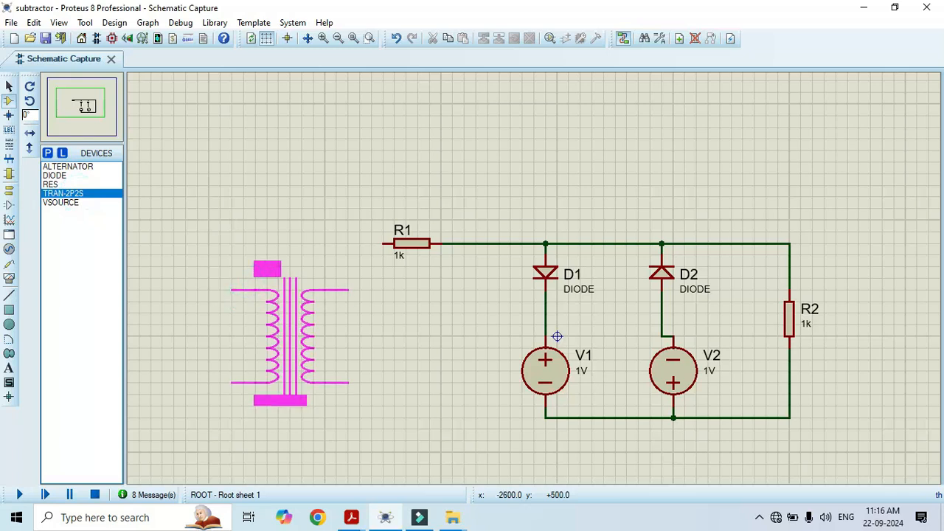
click(232, 250)
click(324, 266)
click(383, 243)
click(329, 358)
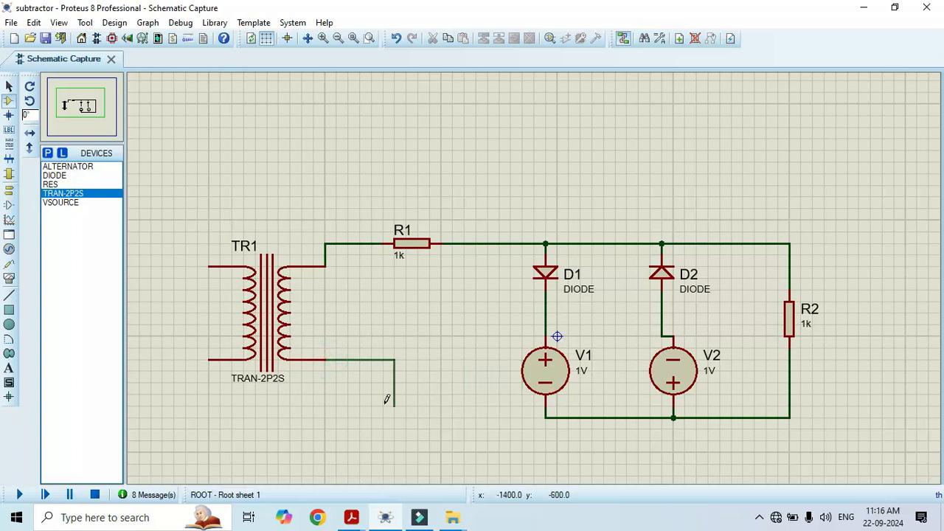
click(545, 417)
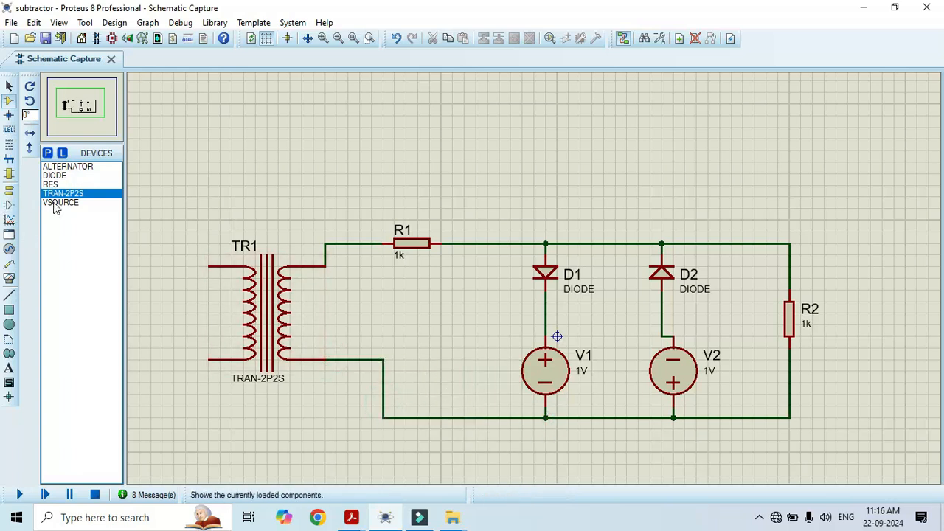
Place the ALTERNATOR left of the transformer and wire its two terminals to the primary winding.
click(56, 168)
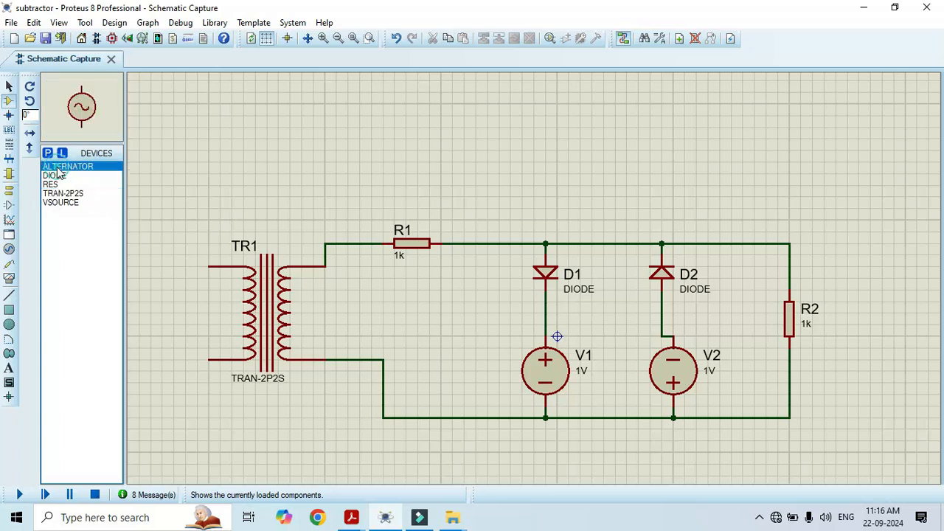
click(173, 309)
click(173, 311)
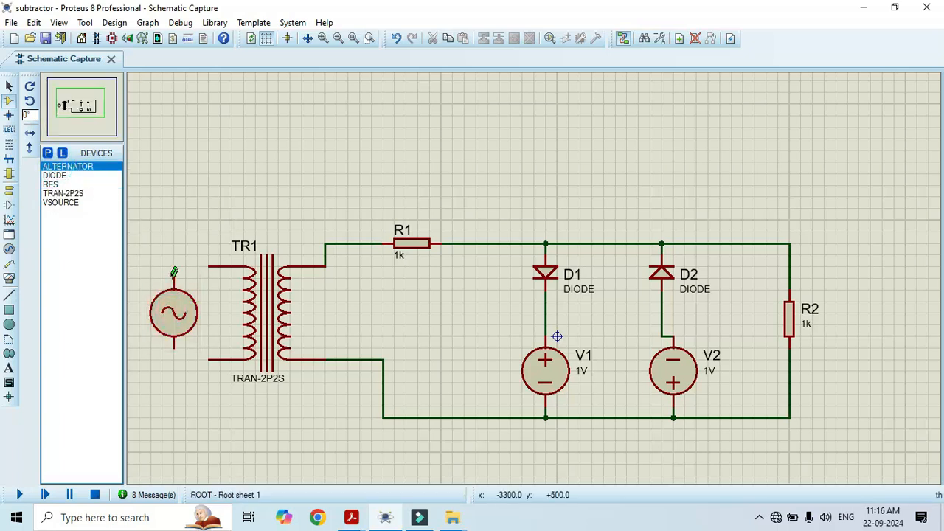
click(173, 278)
click(209, 265)
click(173, 340)
click(208, 357)
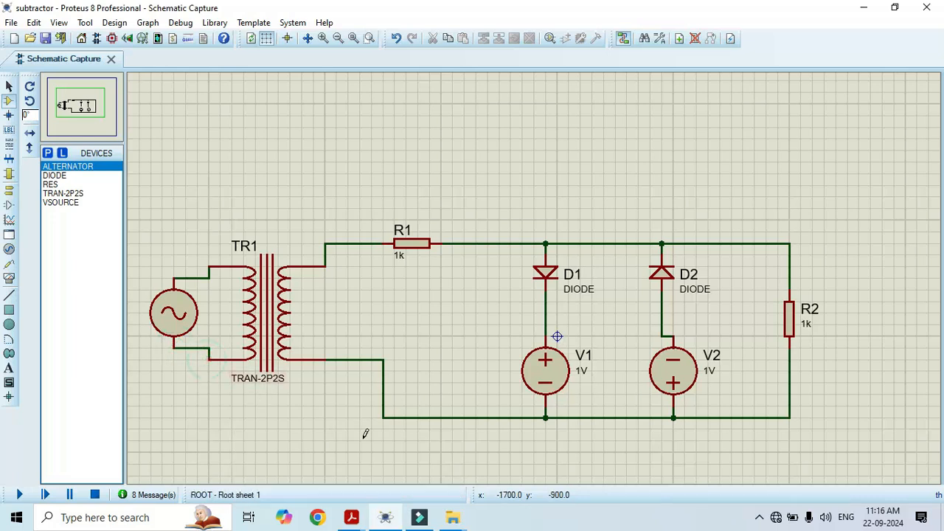
Set the alternator's amplitude to 12v and its frequency to 50.
double_click(186, 316)
double_click(418, 204)
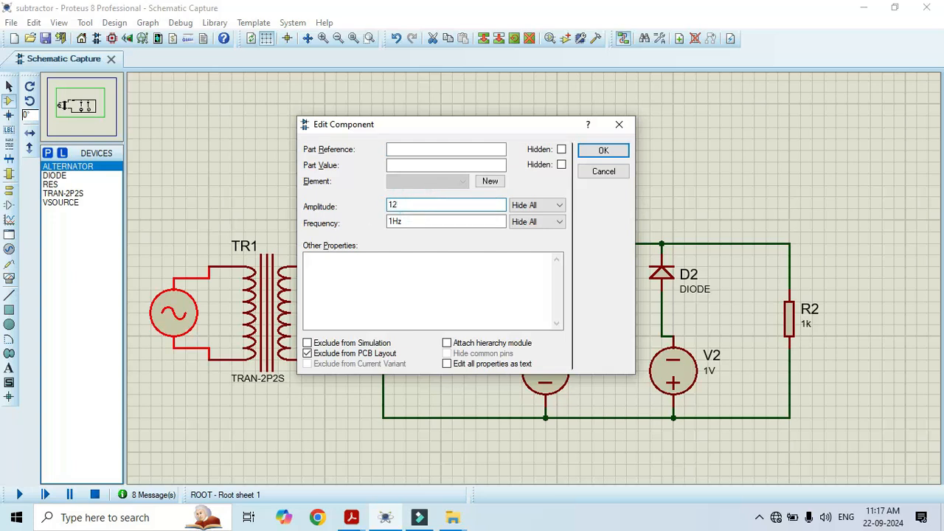
double_click(432, 222)
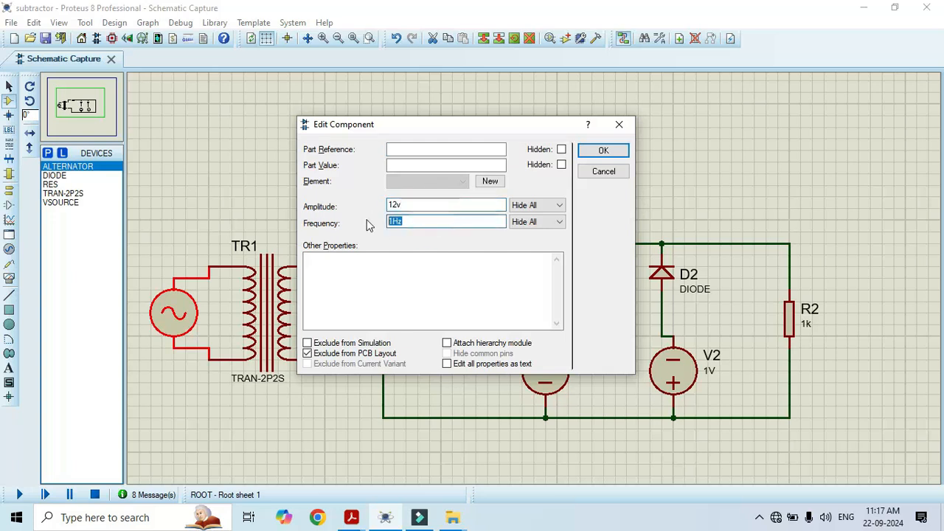
text(50)
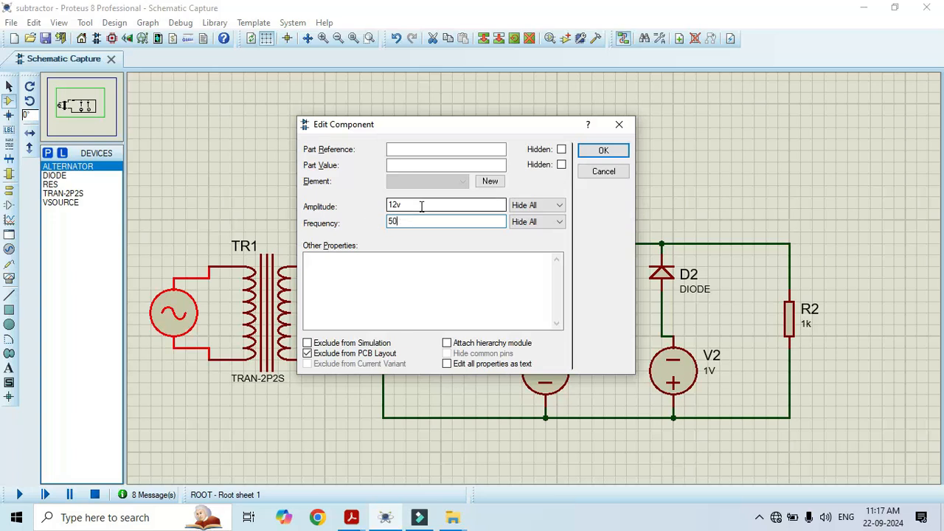
click(603, 151)
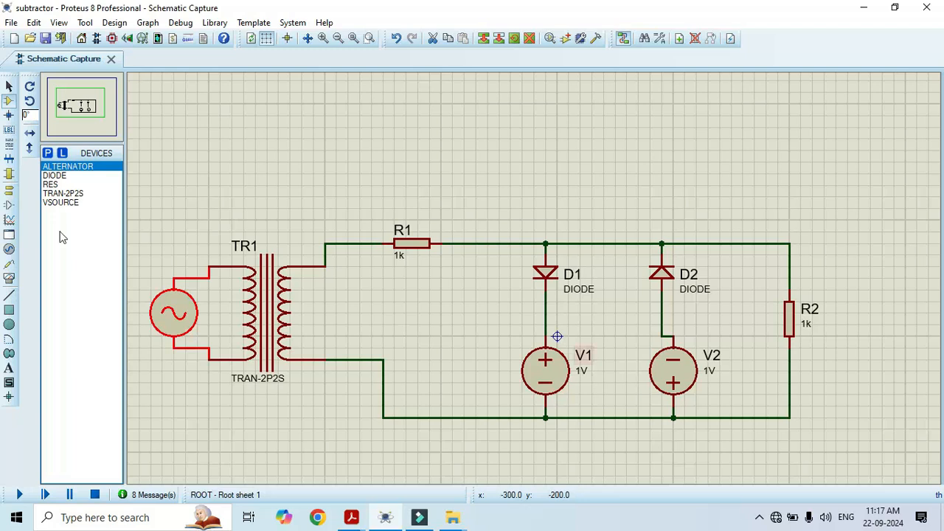
Place a GROUND terminal below the common return line between V1 and V2 and wire it to that line.
click(9, 190)
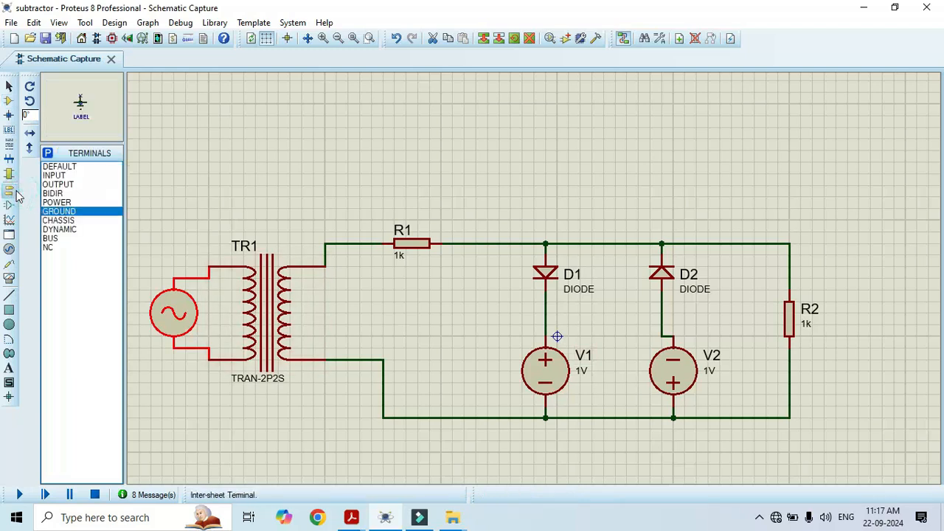
click(65, 212)
click(606, 451)
click(604, 451)
click(604, 443)
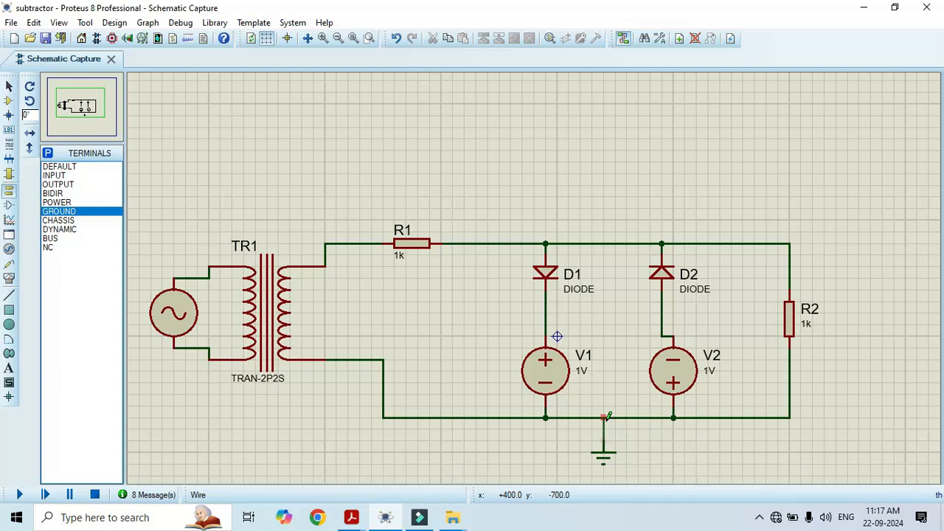
click(604, 417)
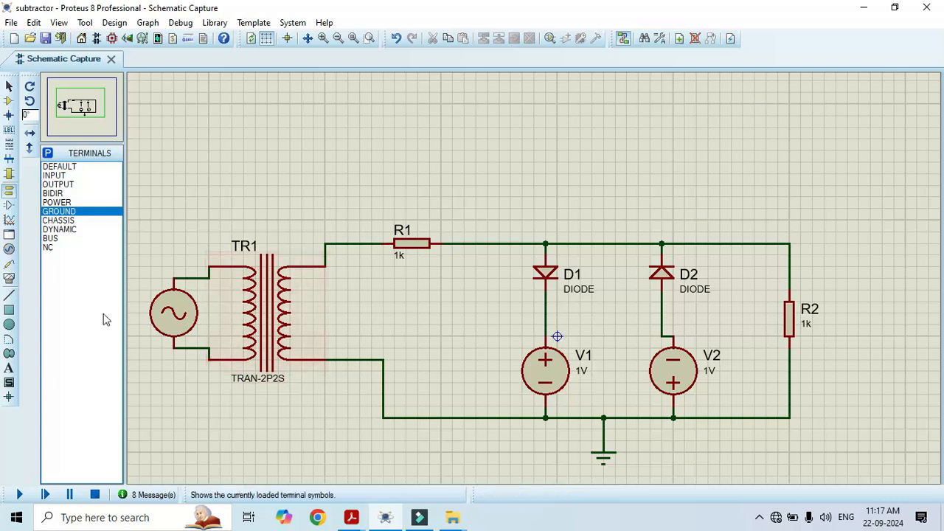
Place an OSCILLOSCOPE instrument to the right of resistor R2.
scroll(509, 280, down, 1)
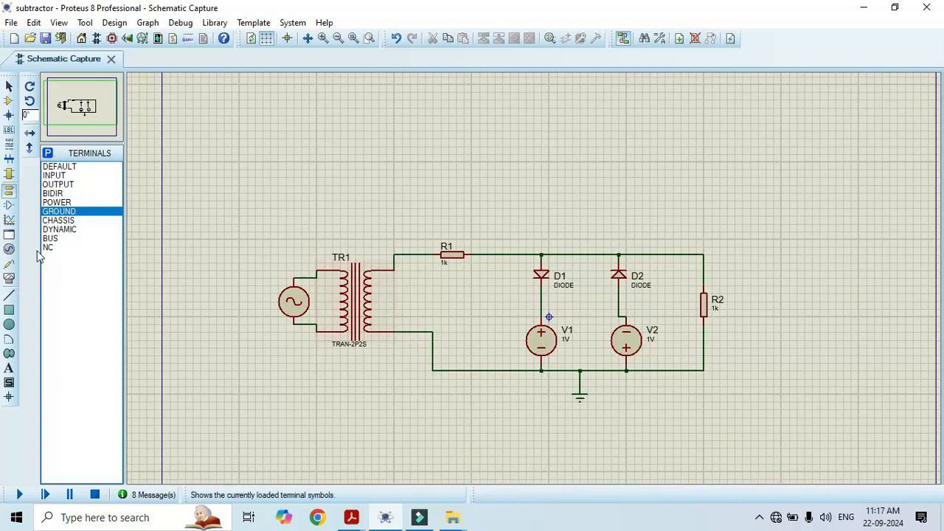
click(10, 249)
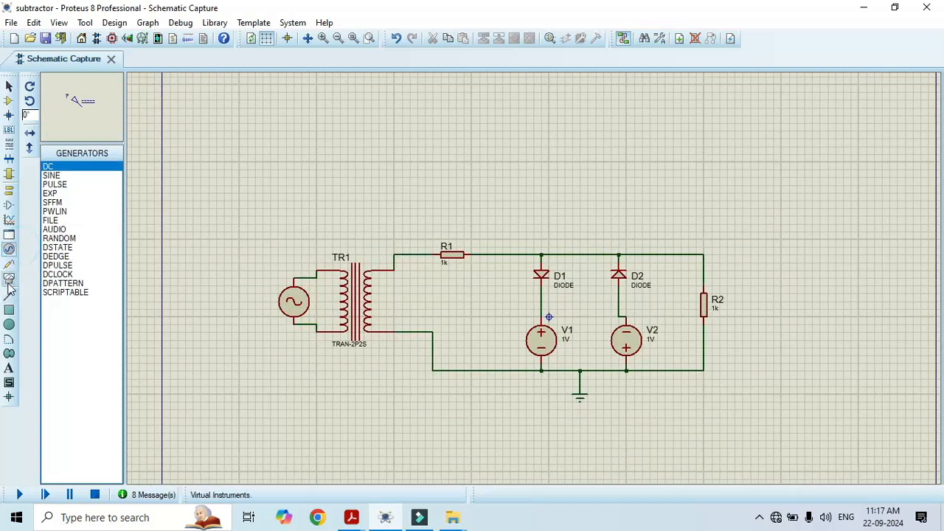
click(9, 278)
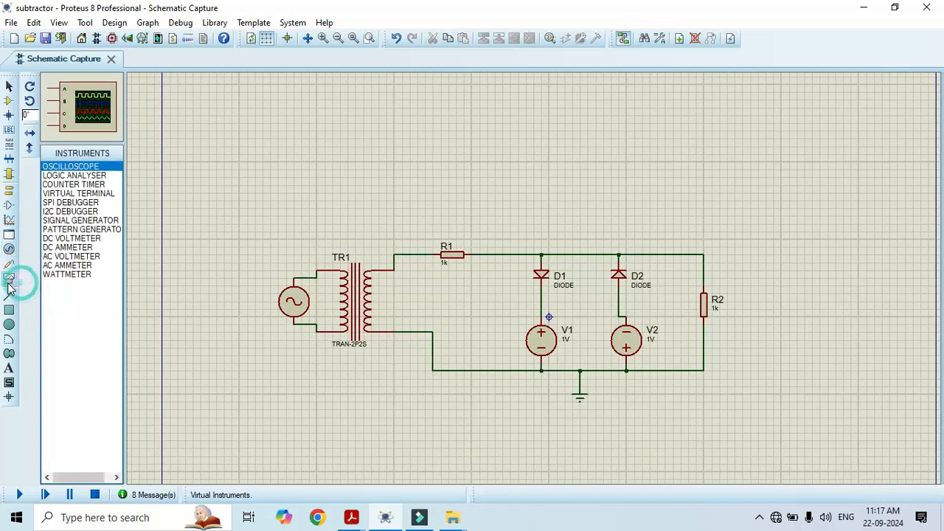
click(824, 293)
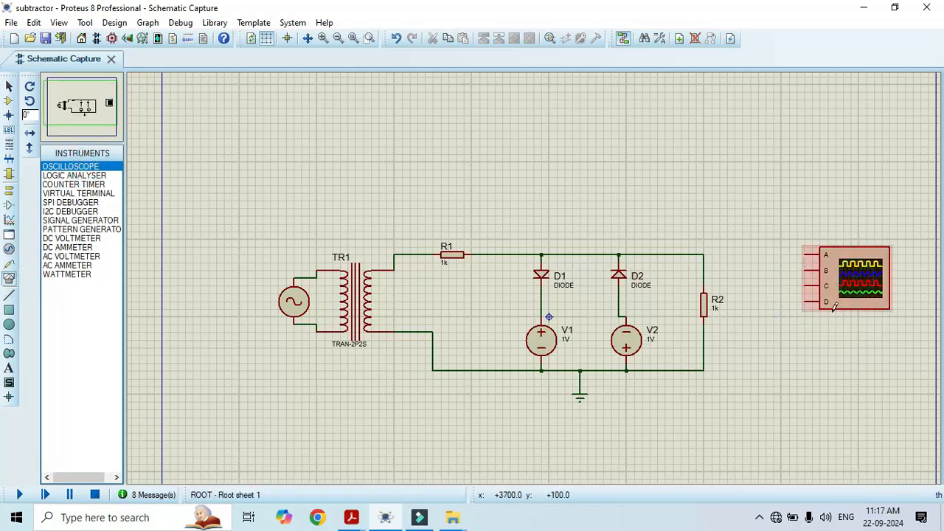
Wire oscilloscope channel A to the node at the top of R2.
scroll(812, 333, up, 1)
scroll(471, 269, down, 2)
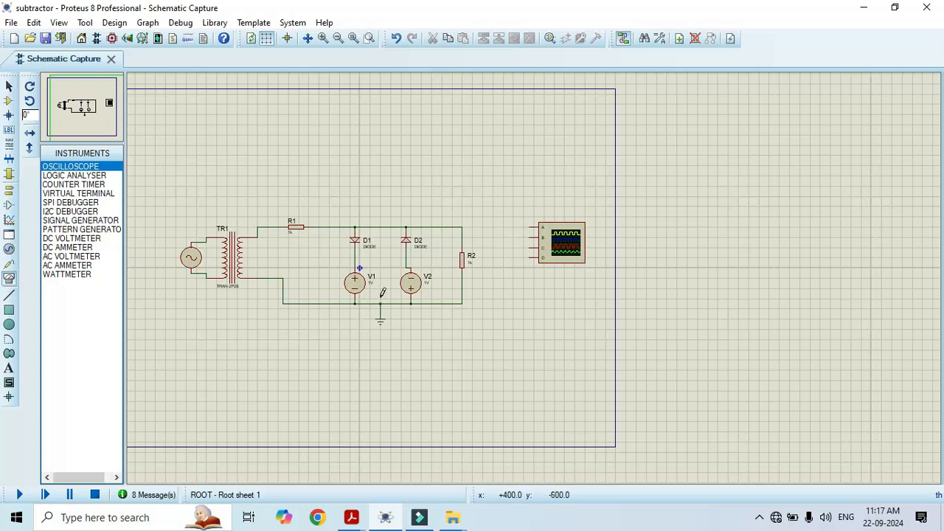
scroll(382, 293, up, 1)
click(757, 168)
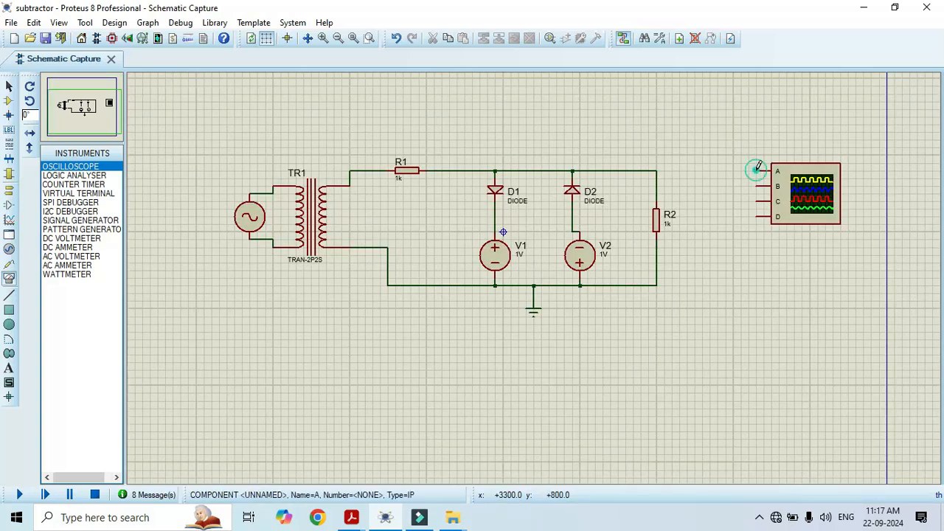
click(658, 171)
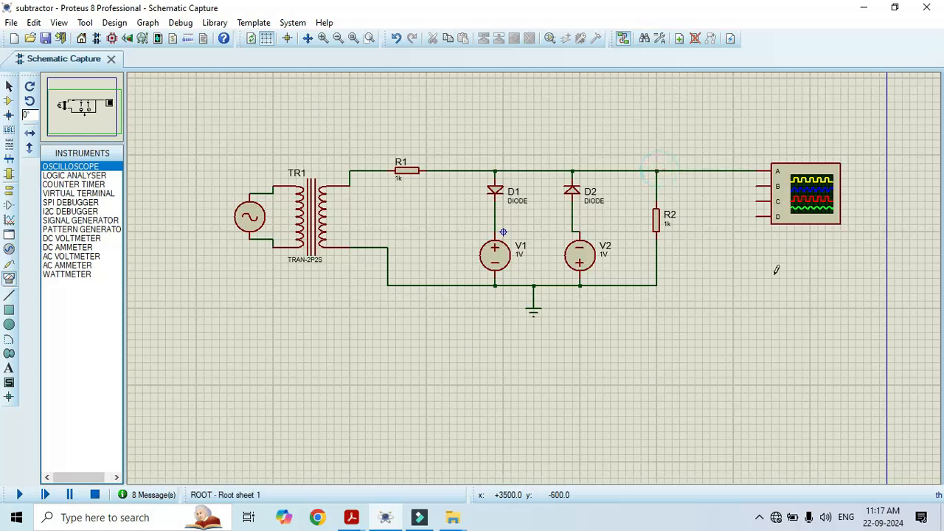
Run the simulation to view the channel A waveform, and close the oscilloscope window.
scroll(695, 246, up, 1)
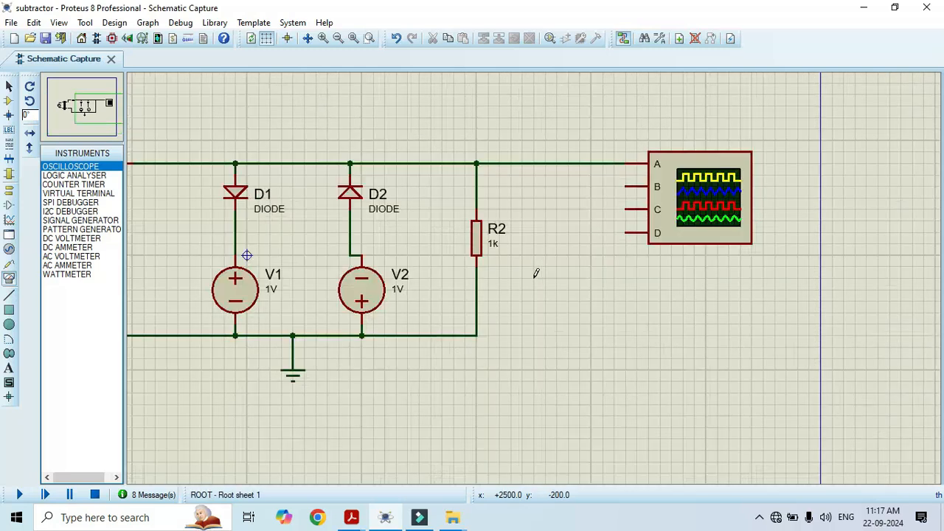
click(85, 117)
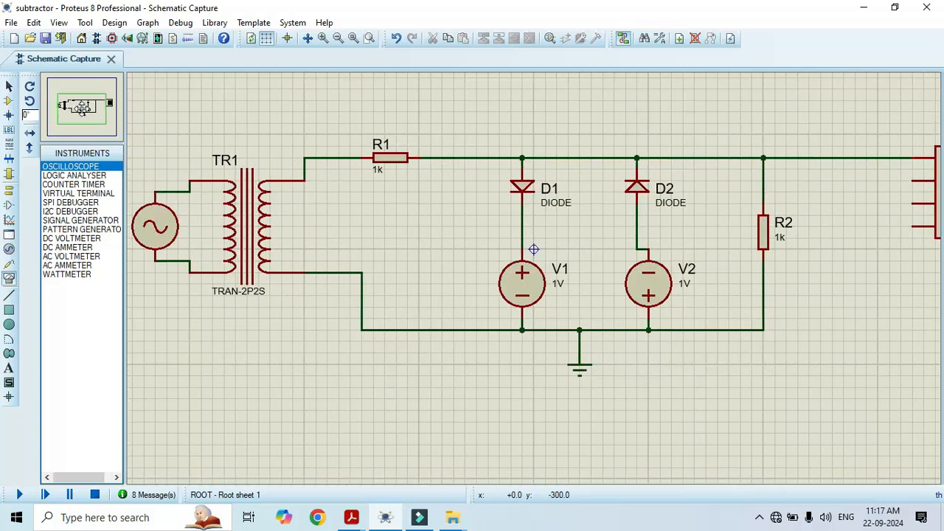
click(69, 108)
scroll(485, 210, down, 1)
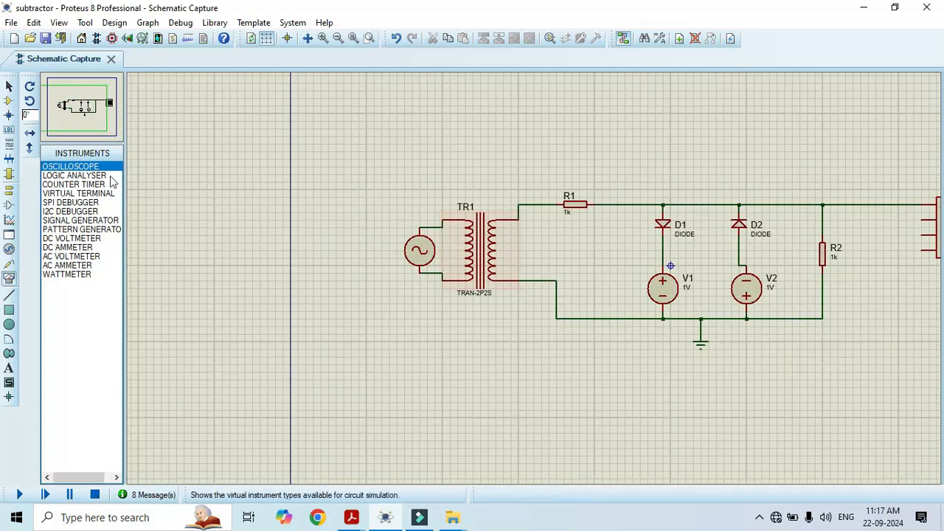
click(104, 124)
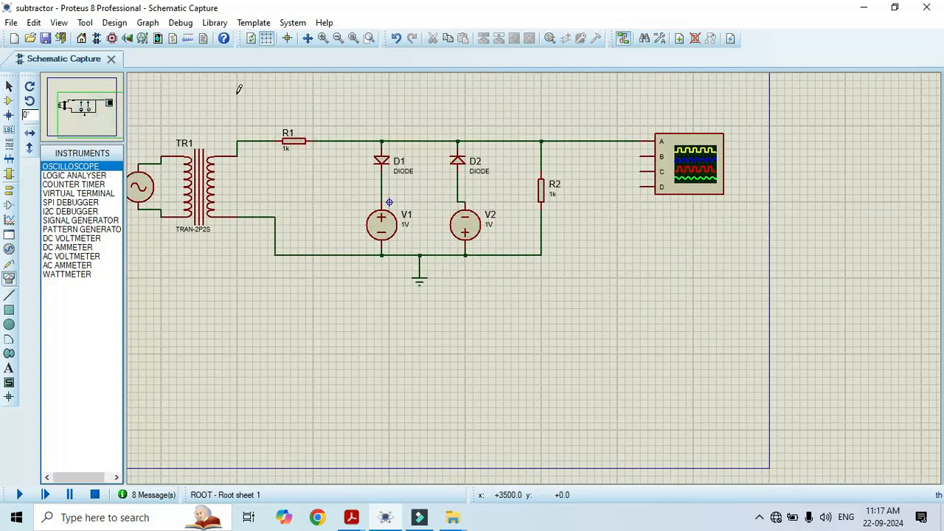
click(20, 496)
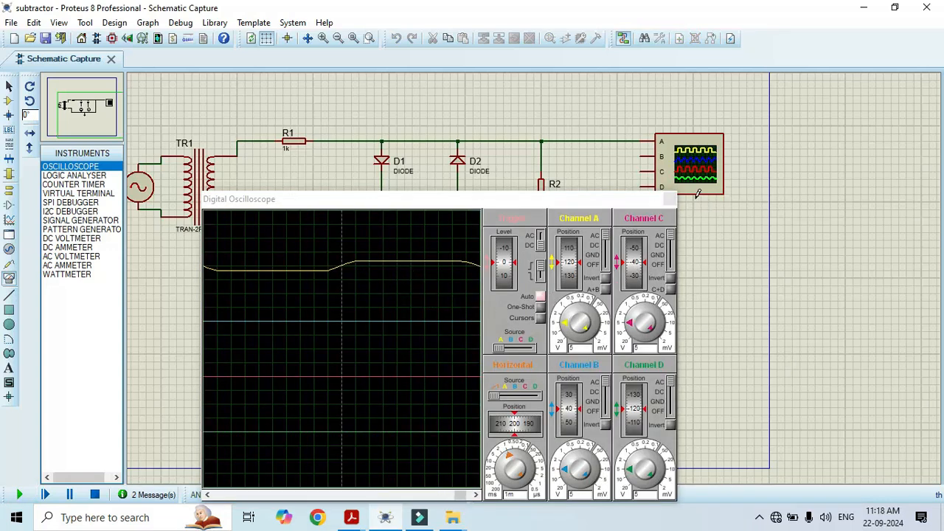
click(670, 199)
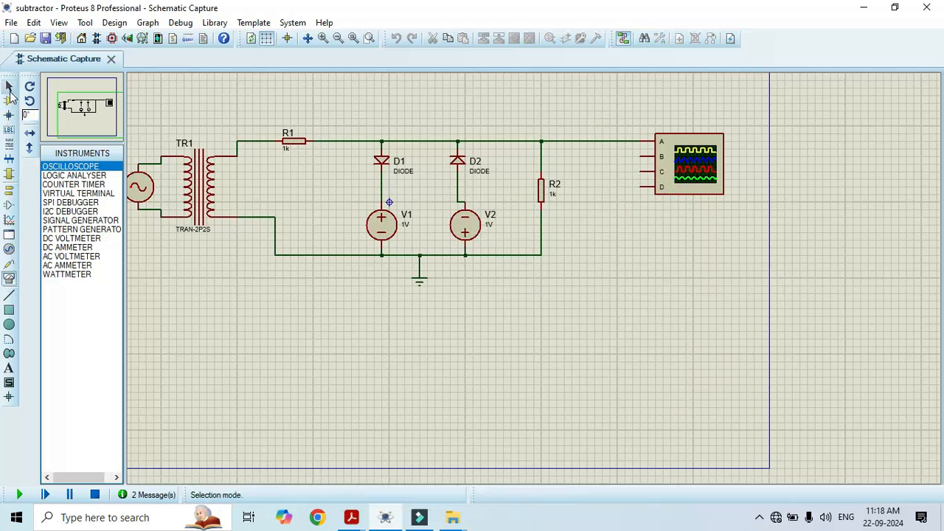
Stop the simulation and delete the wire between oscilloscope channel A and the top of R2.
click(11, 90)
click(583, 145)
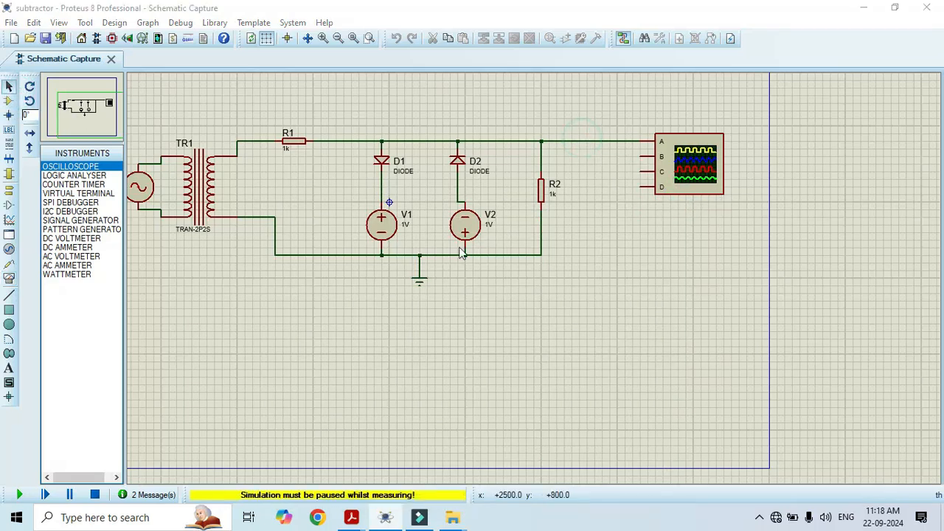
click(94, 494)
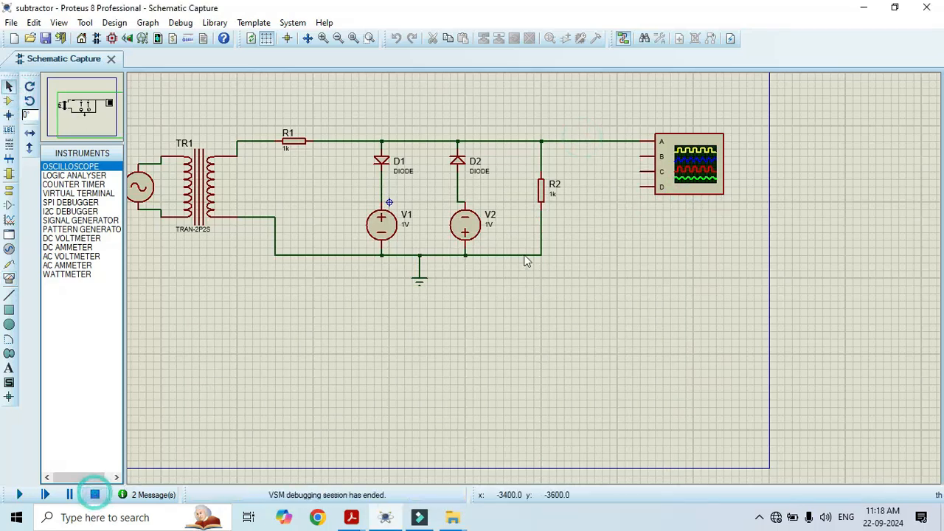
right_click(576, 139)
click(634, 171)
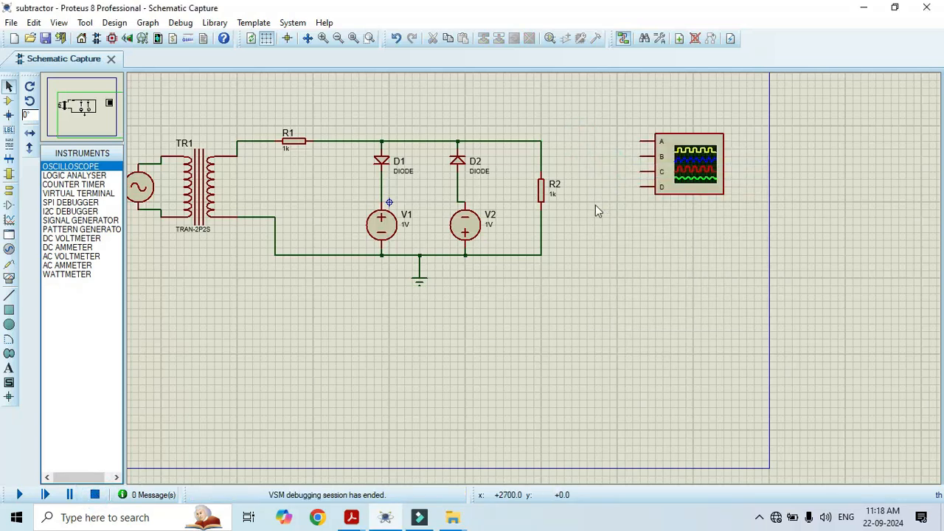
Wire oscilloscope channel A over the circuit to the input wire between TR1's secondary and R1, and channel B to the top of R2.
click(639, 140)
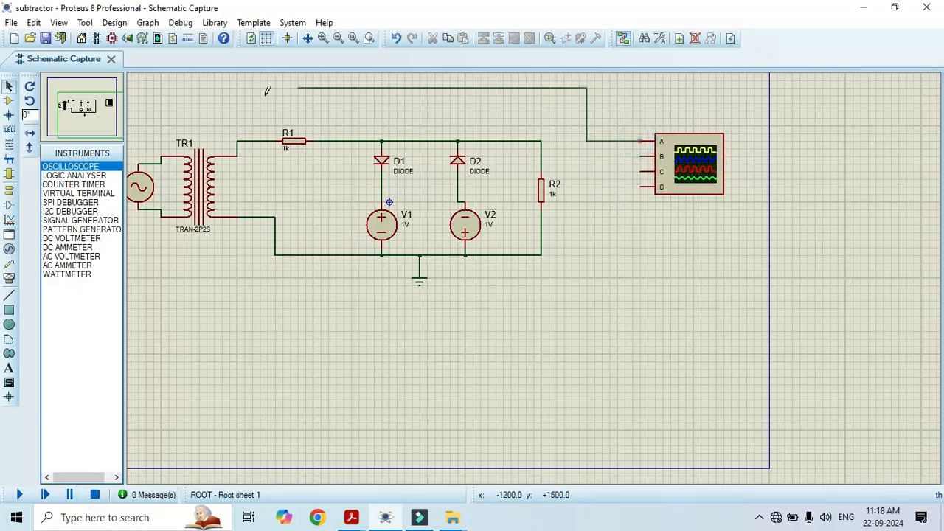
click(229, 103)
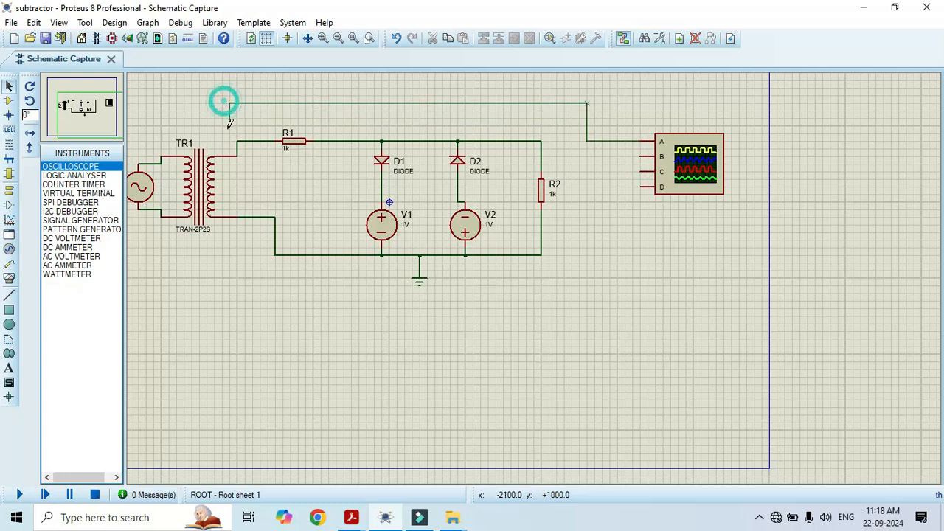
click(236, 148)
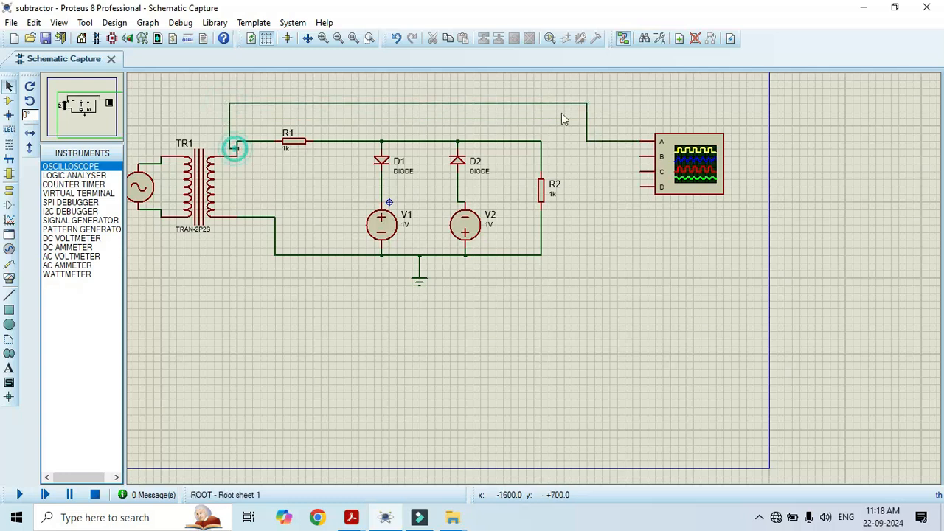
click(616, 153)
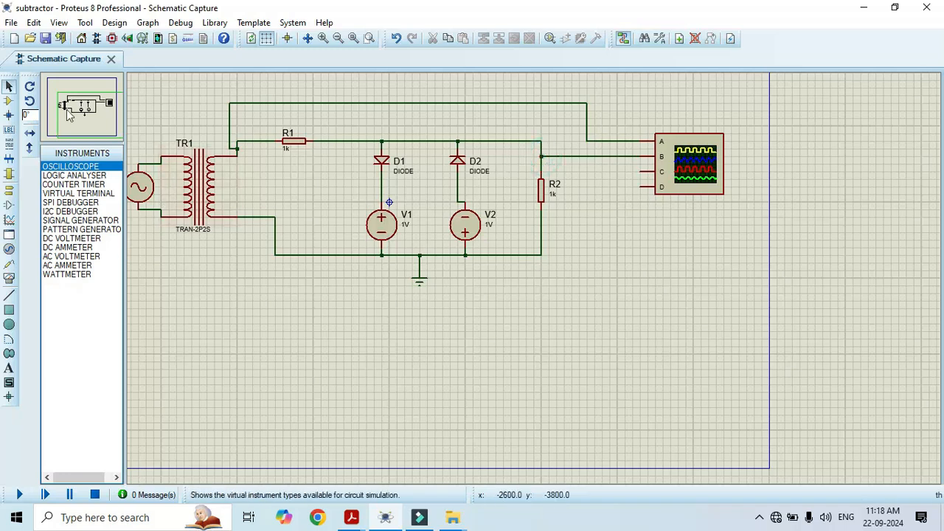
Run the simulation and open the Digital Oscilloscope display.
click(20, 494)
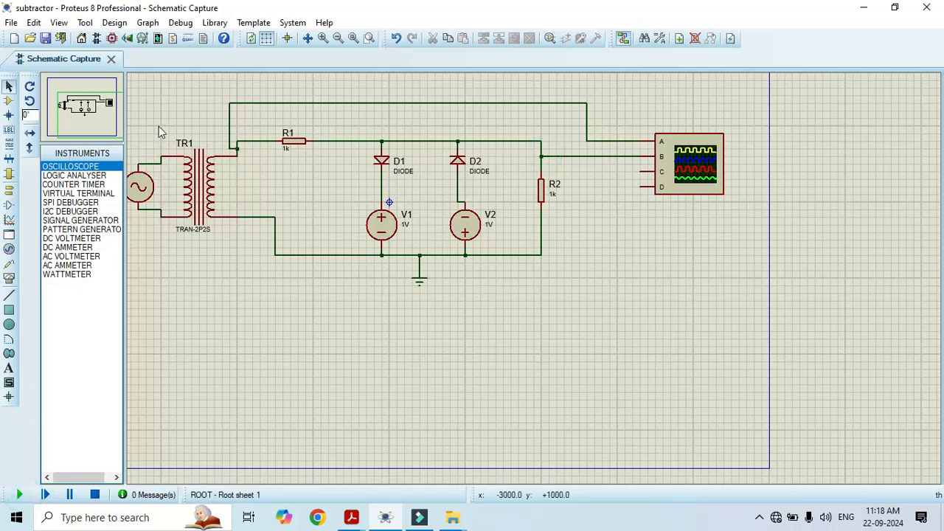
click(180, 23)
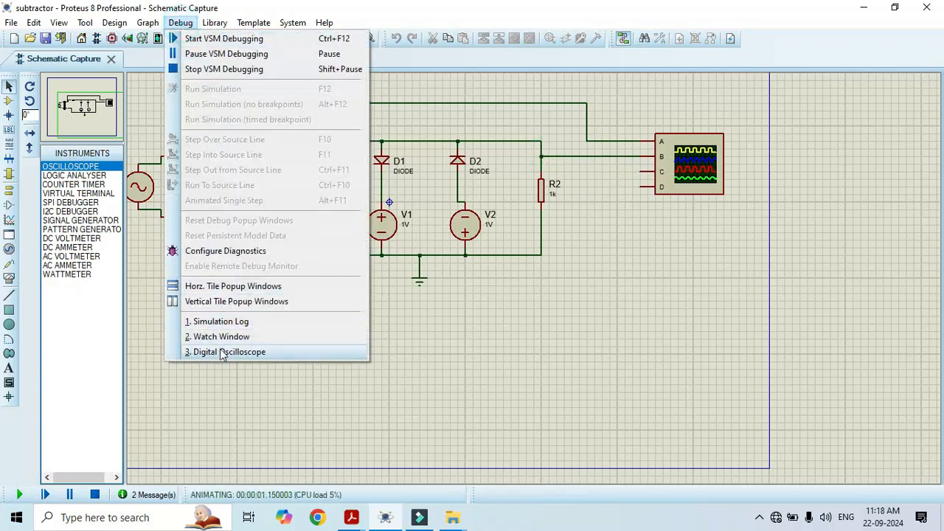
click(222, 352)
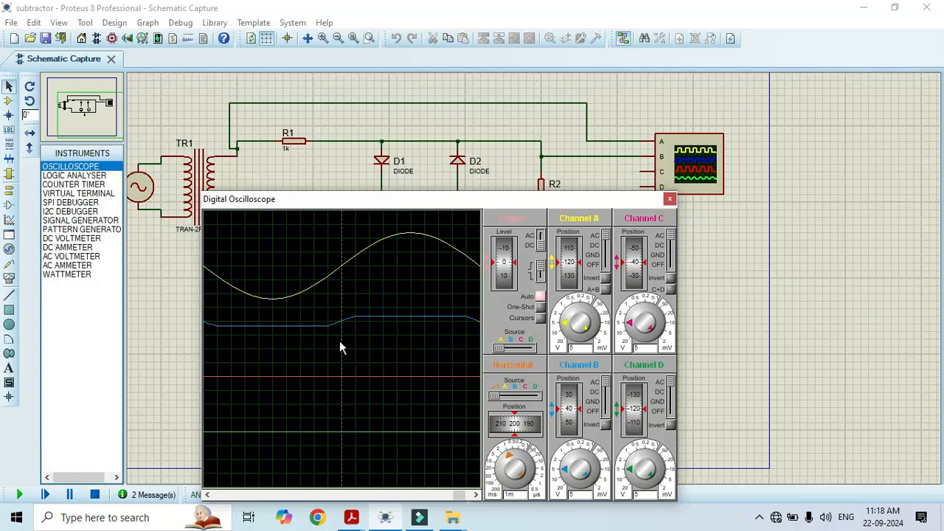
Scale the oscilloscope traces to 5 V per division on channel A, 2 V on channel B and a 2 ms time base.
click(566, 324)
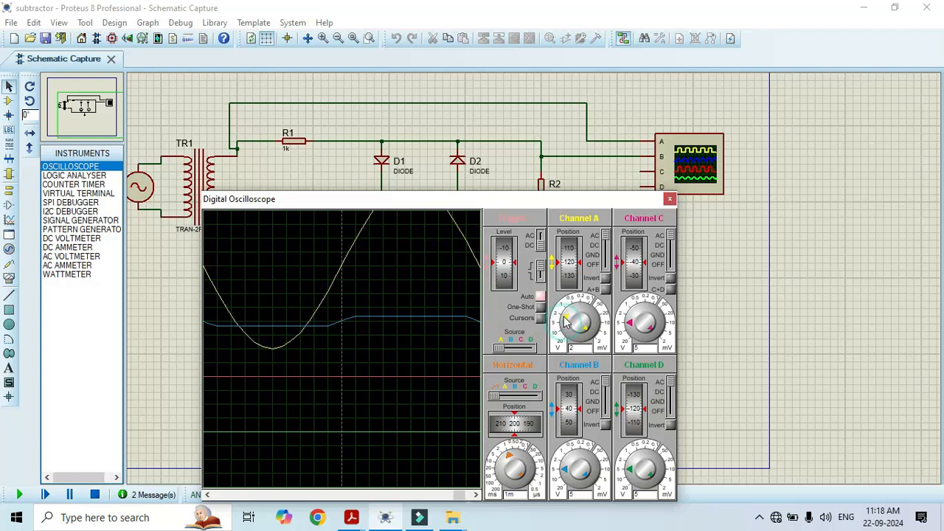
click(567, 329)
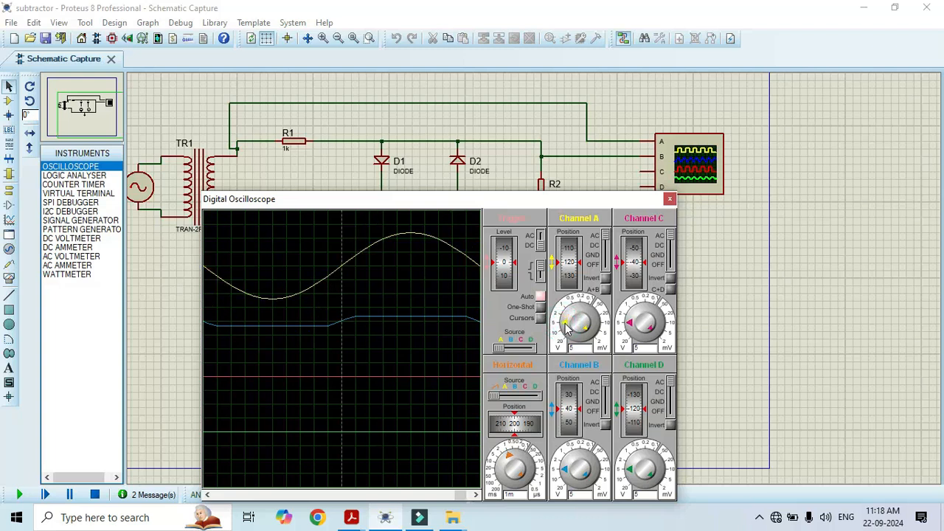
click(566, 471)
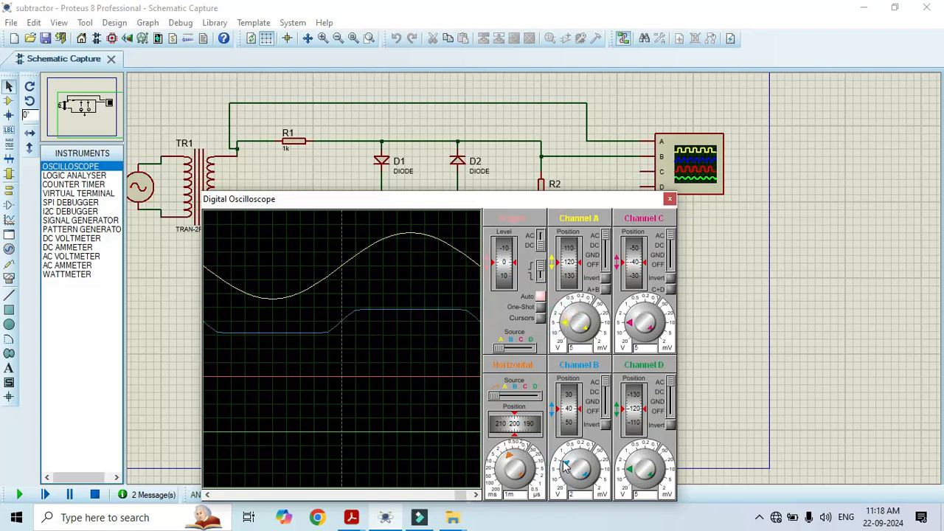
click(509, 458)
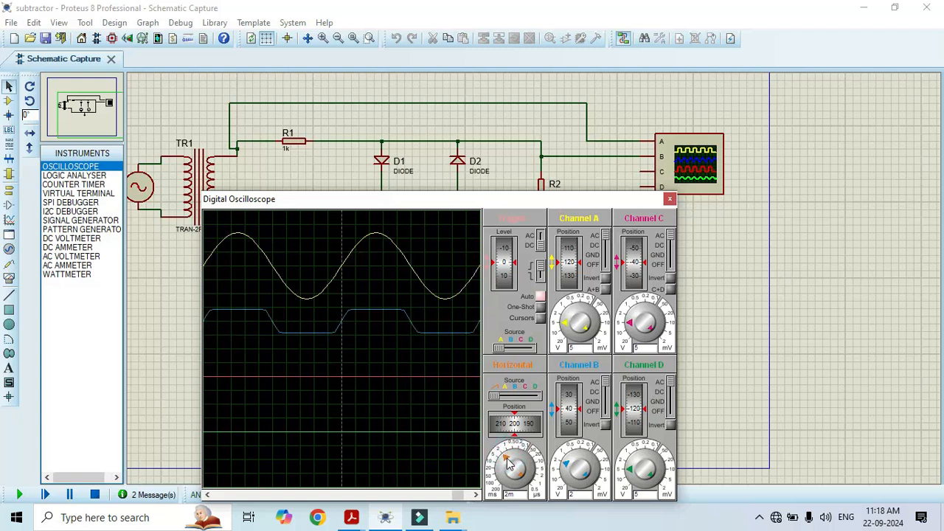
click(506, 463)
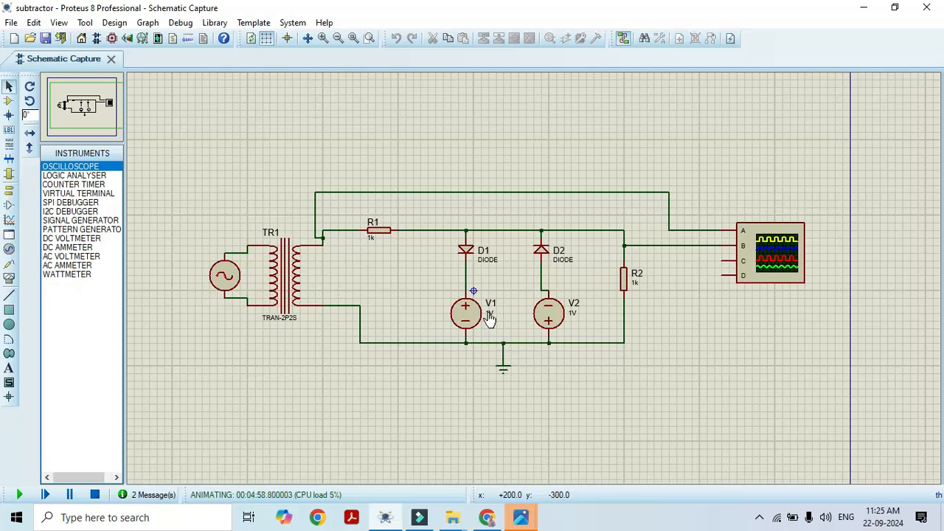
Stop the simulation and set the voltage of source V1 below diode D1 to 4V.
click(489, 317)
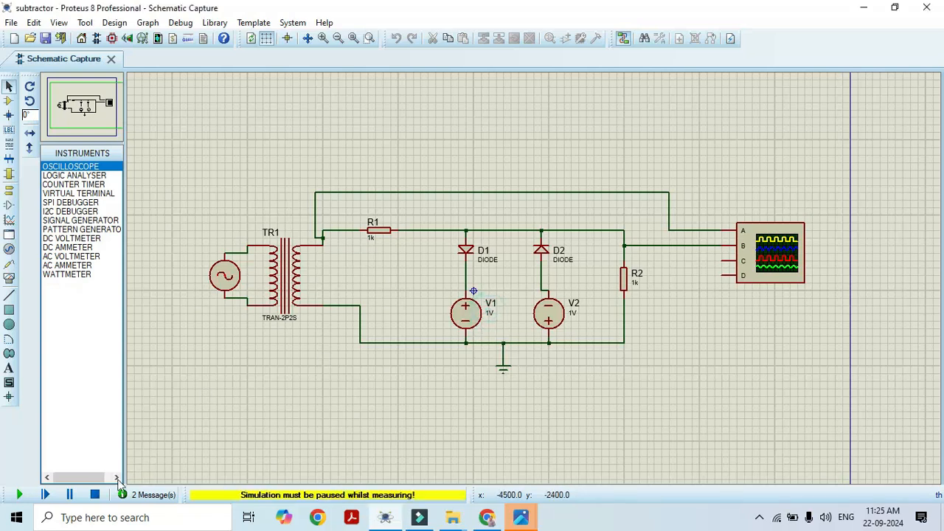
click(99, 495)
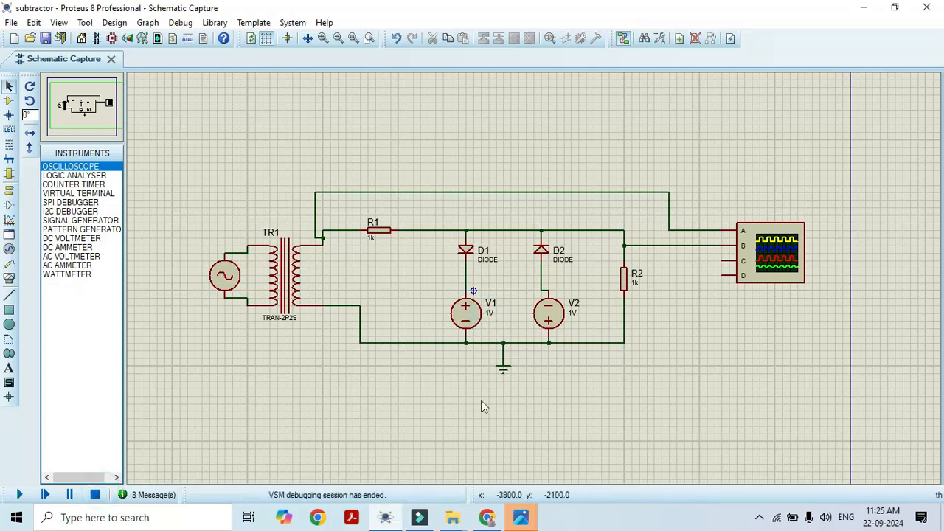
click(476, 314)
click(476, 314)
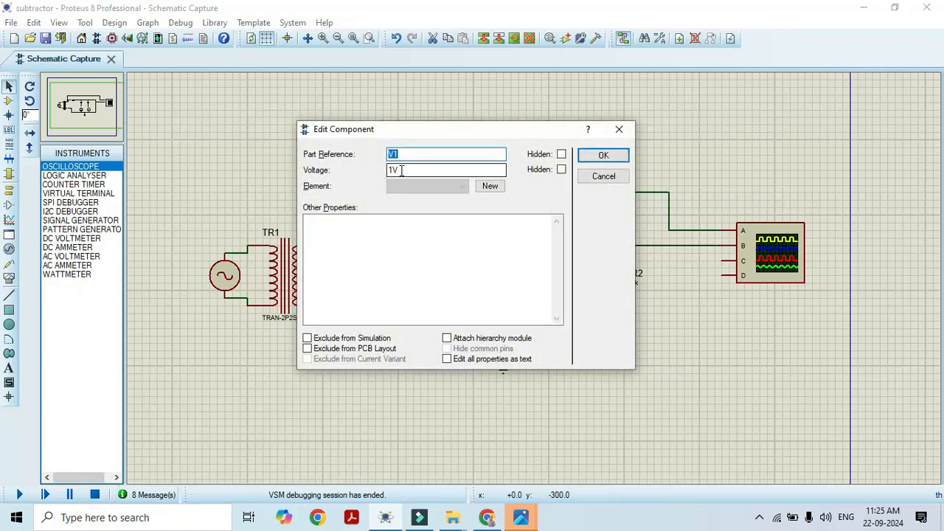
click(395, 171)
click(395, 171)
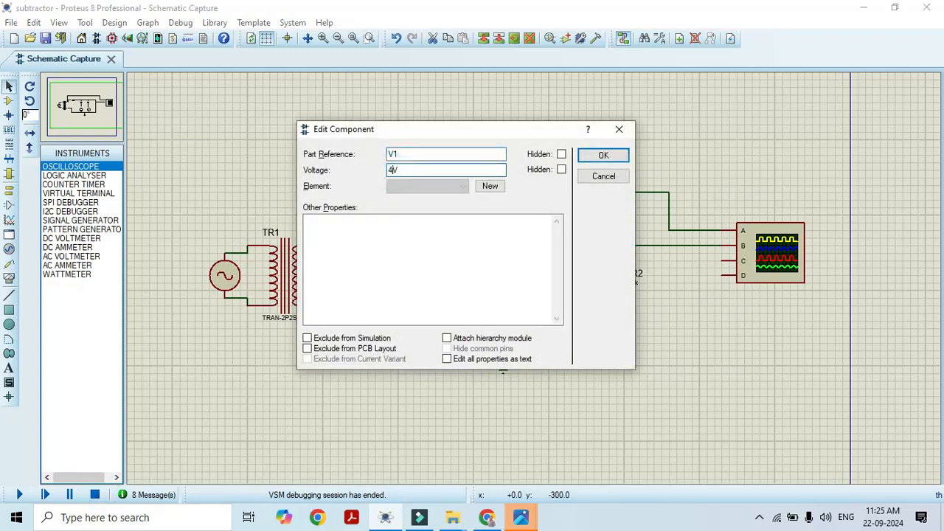
text(4)
click(604, 156)
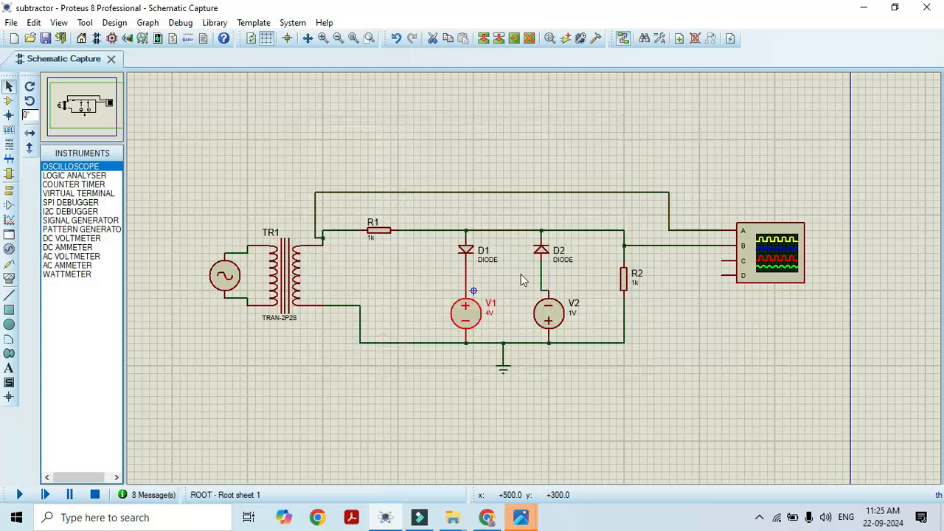
Set the voltage of source V2 below diode D2 to 4V.
click(553, 319)
click(574, 304)
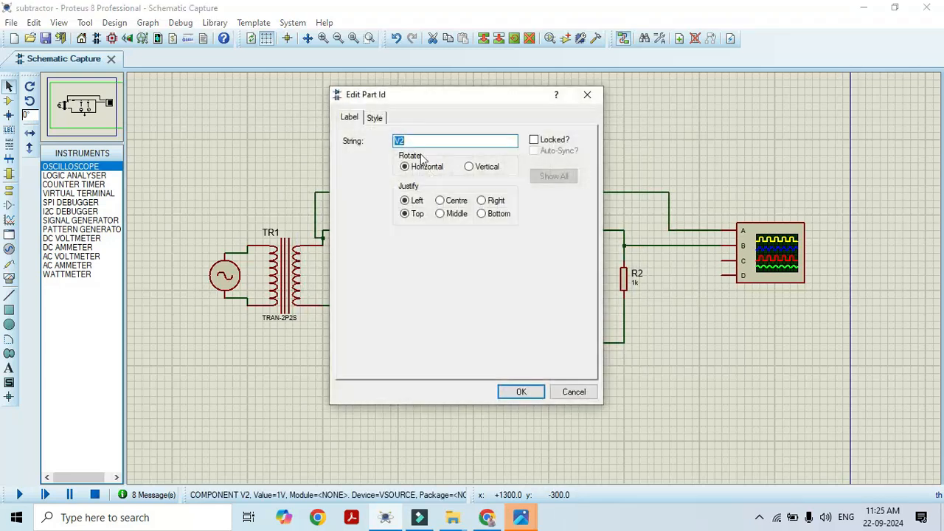
click(587, 98)
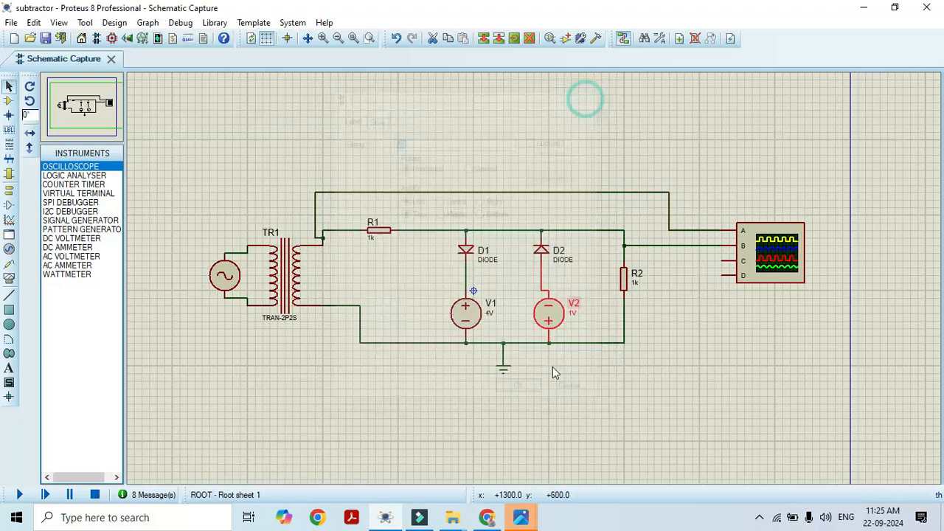
click(563, 312)
click(563, 311)
click(392, 171)
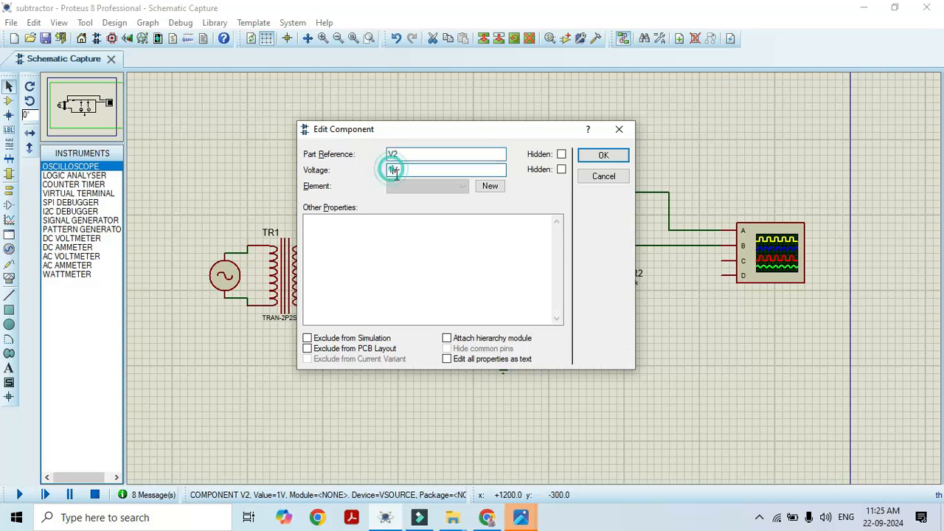
text(4)
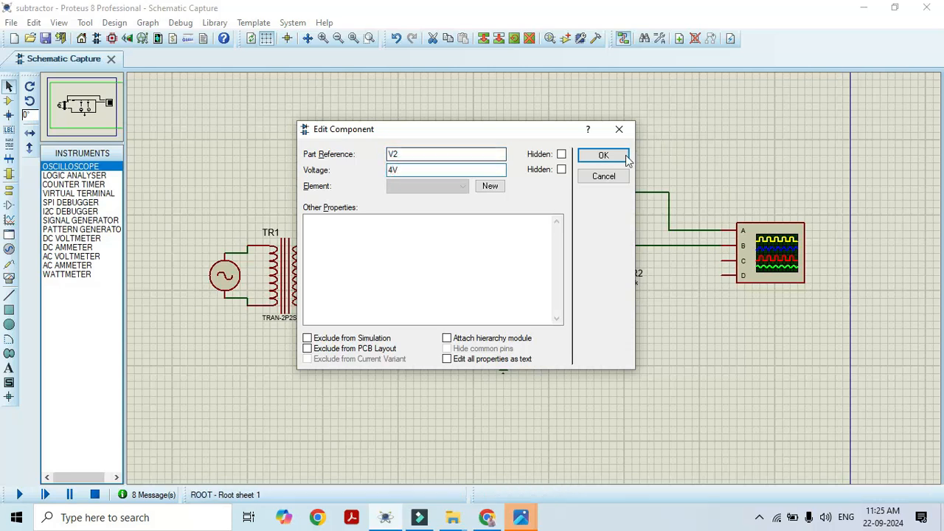
click(619, 156)
Run the simulation with the changed bias voltages and show the Digital Oscilloscope display.
click(20, 497)
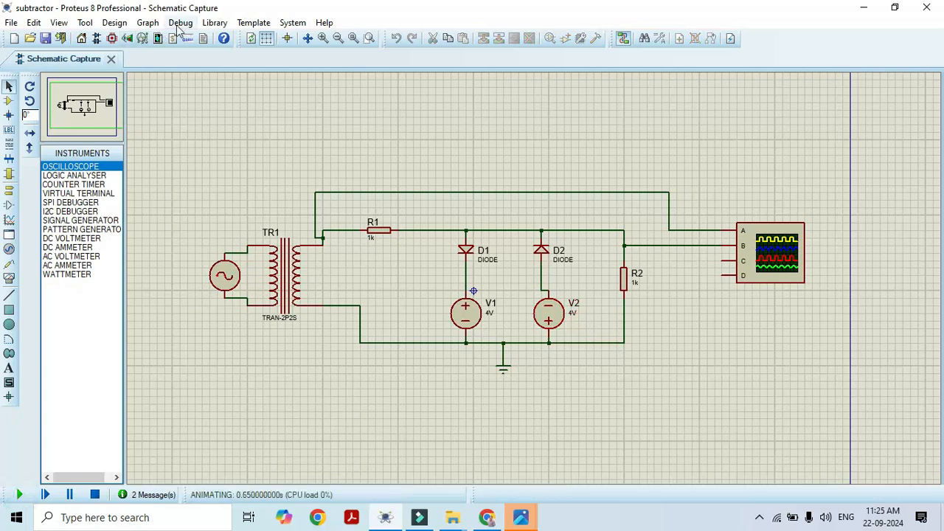
click(179, 24)
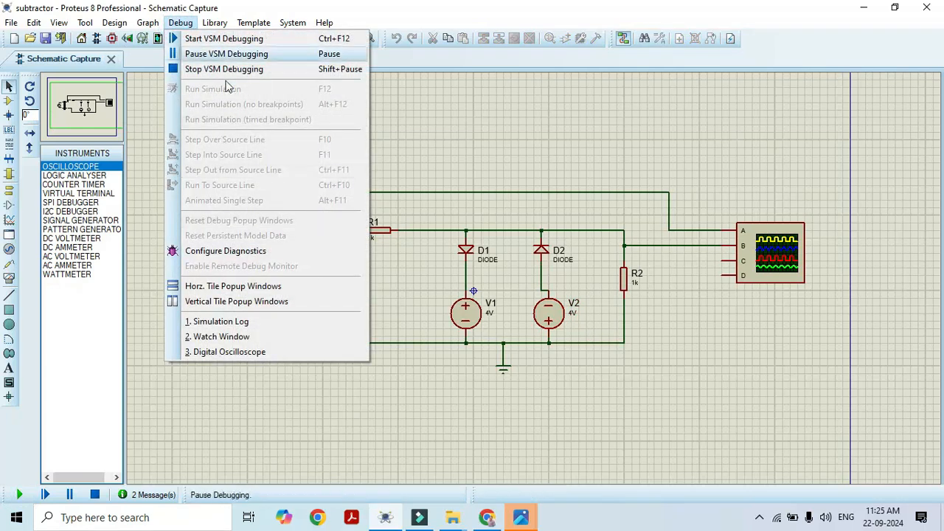
click(218, 350)
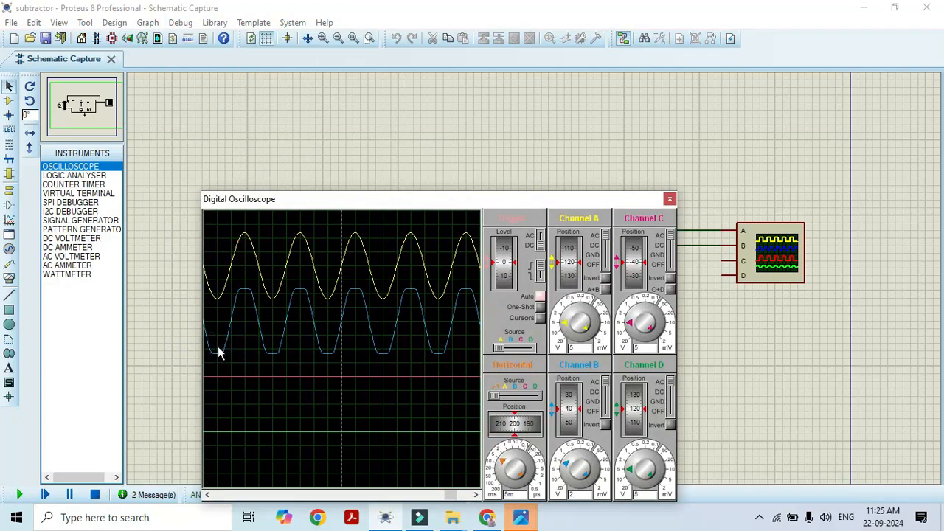
Set oscilloscope channel B to 5 V per division and move the oscilloscope window aside to view the diode branches, then back over the schematic.
click(566, 469)
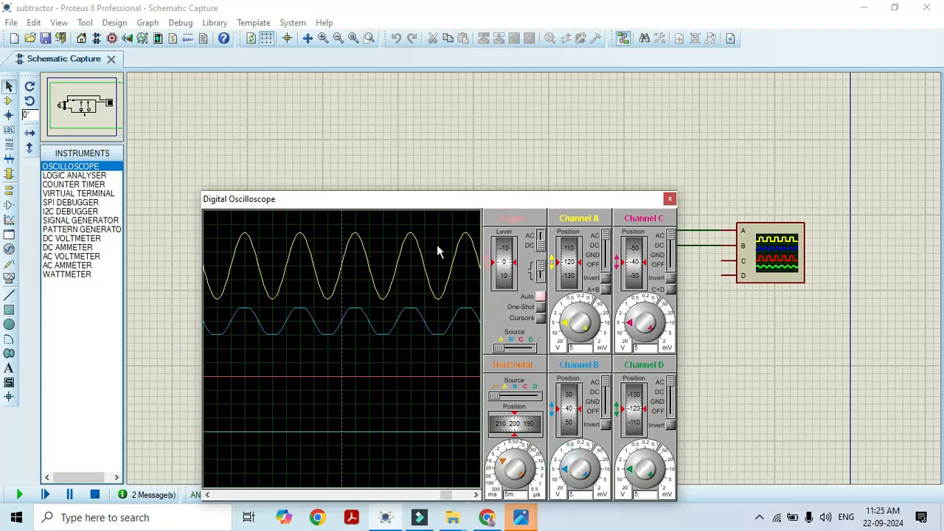
drag(450, 205, 174, 6)
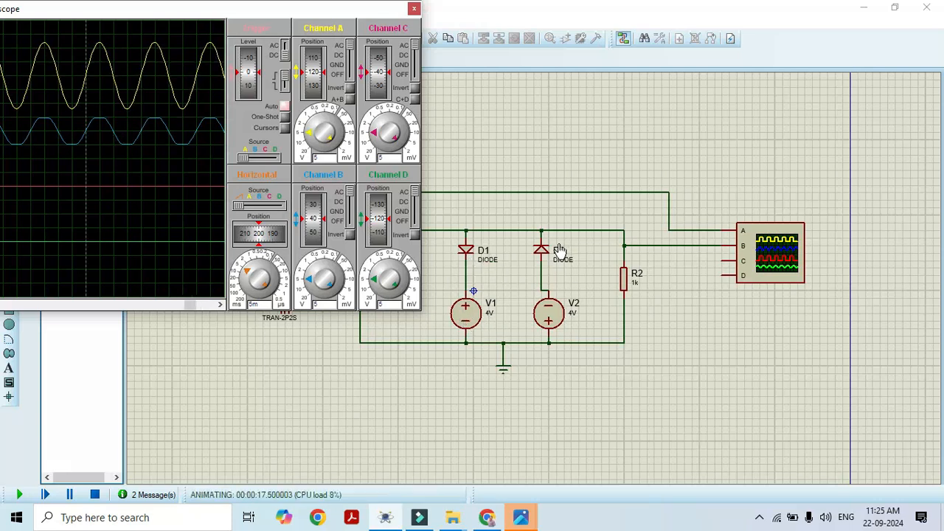
drag(292, 13, 497, 67)
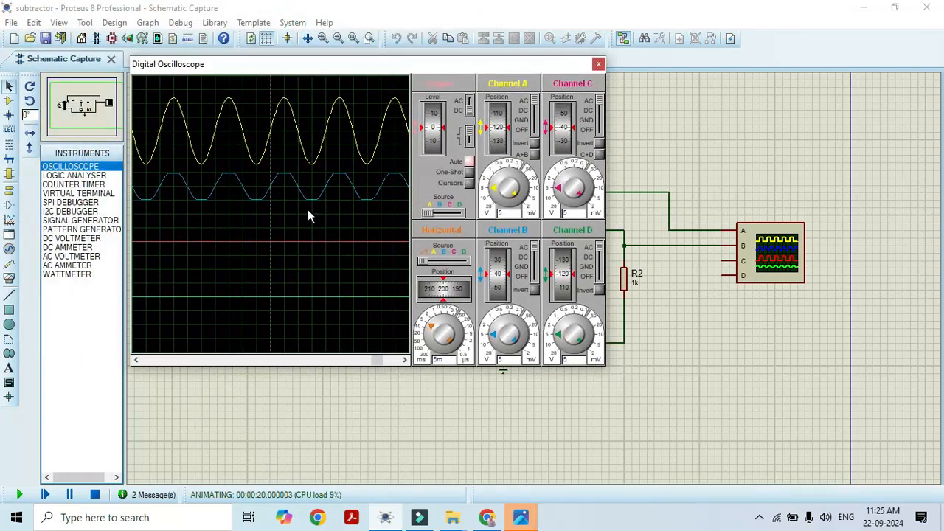